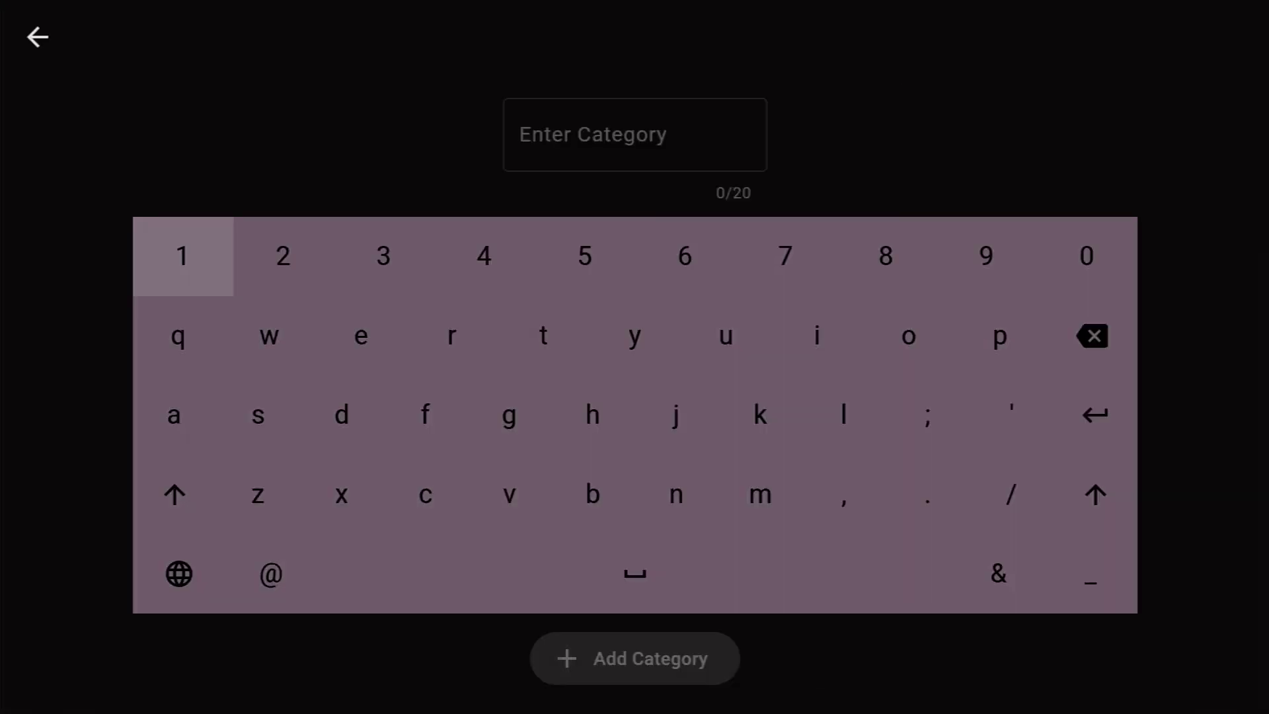
# Step: Type 'asian' as the category name and add it to Incognito Play's category list
pyautogui.press('Down')
pyautogui.press('Down')
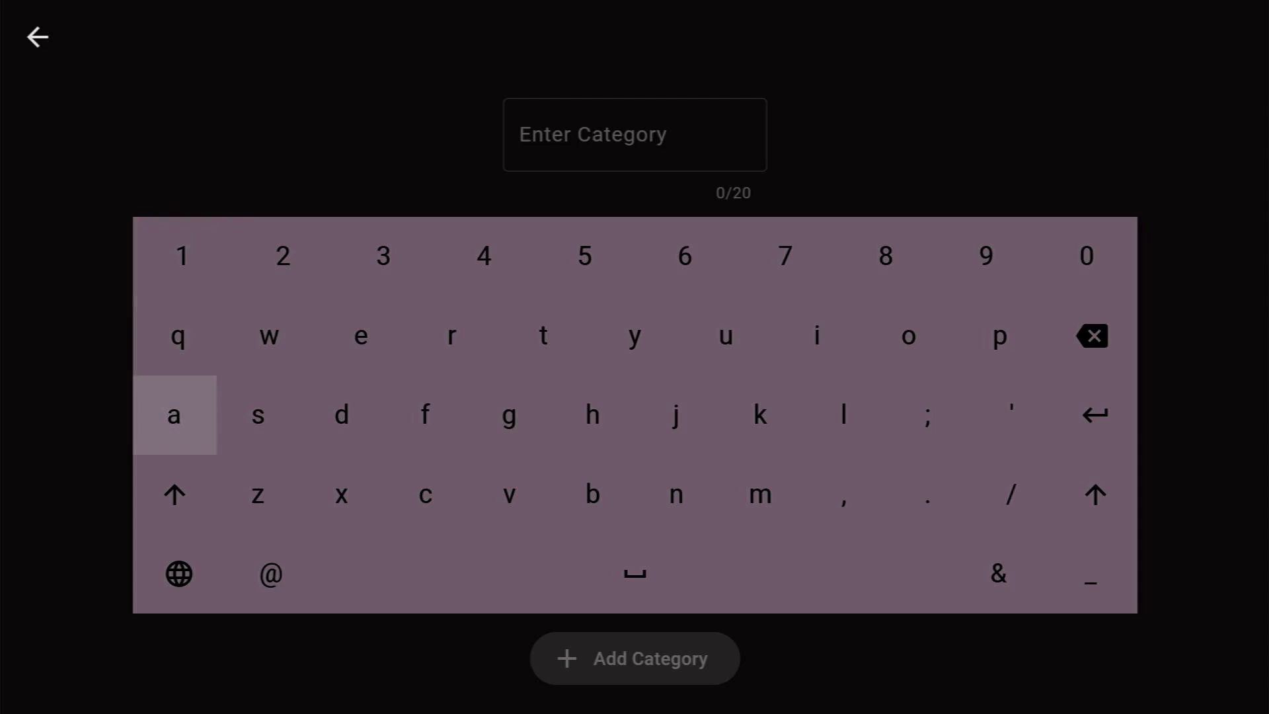
pyautogui.press('Return')
pyautogui.press('Right')
pyautogui.press('Return')
pyautogui.press('Right')
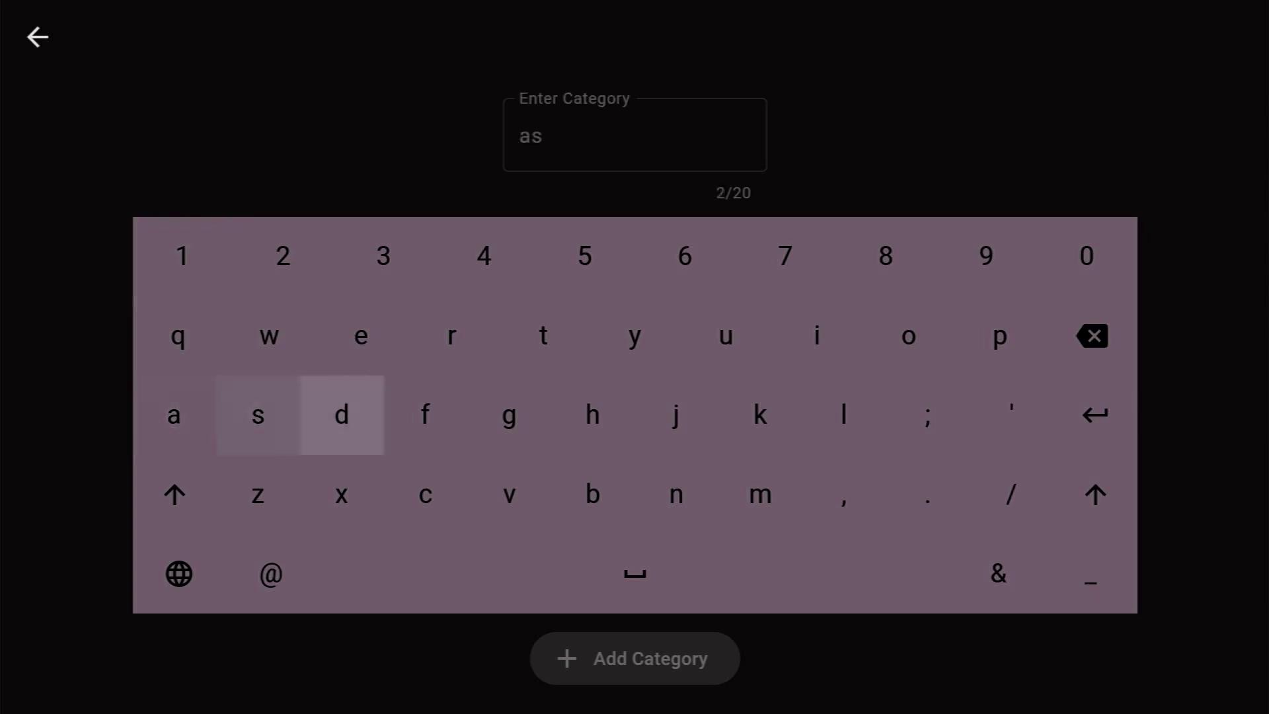
pyautogui.press('Right')
pyautogui.press('Right')
pyautogui.press('Right')
pyautogui.press('Right')
pyautogui.write('ian')
pyautogui.press('Down')
pyautogui.press('Down')
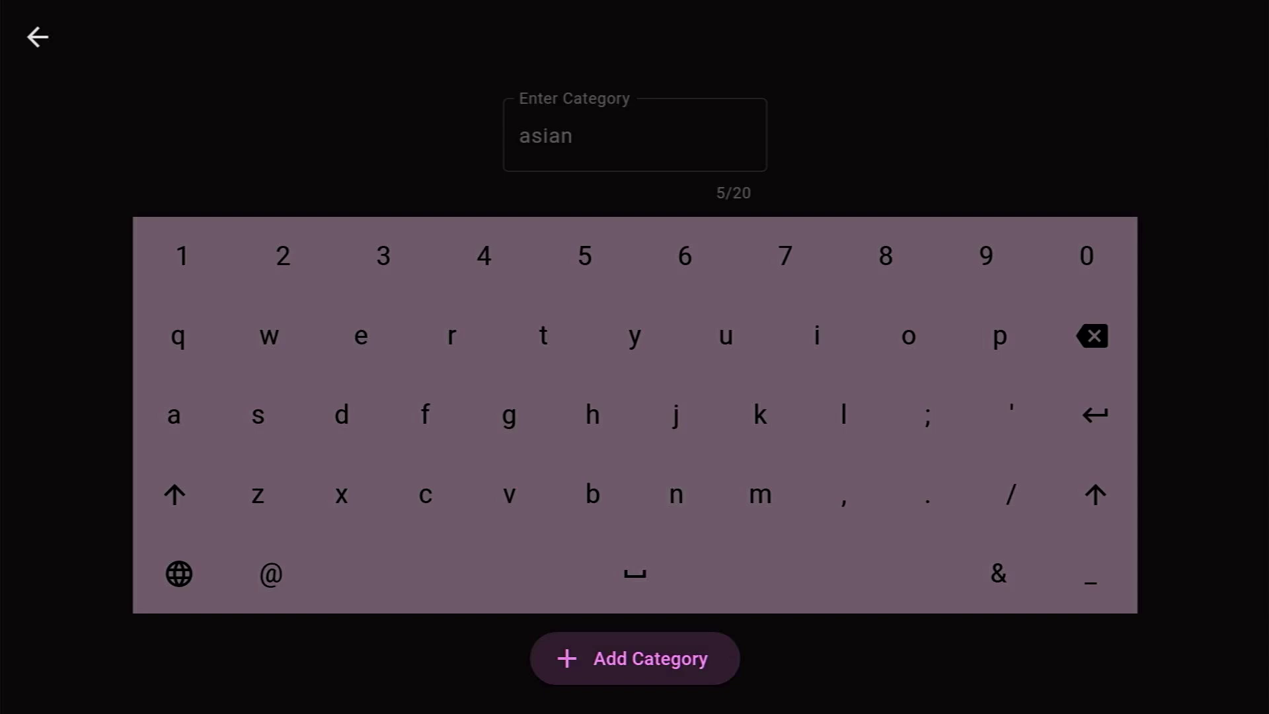
pyautogui.press('Return')
pyautogui.press('Return')
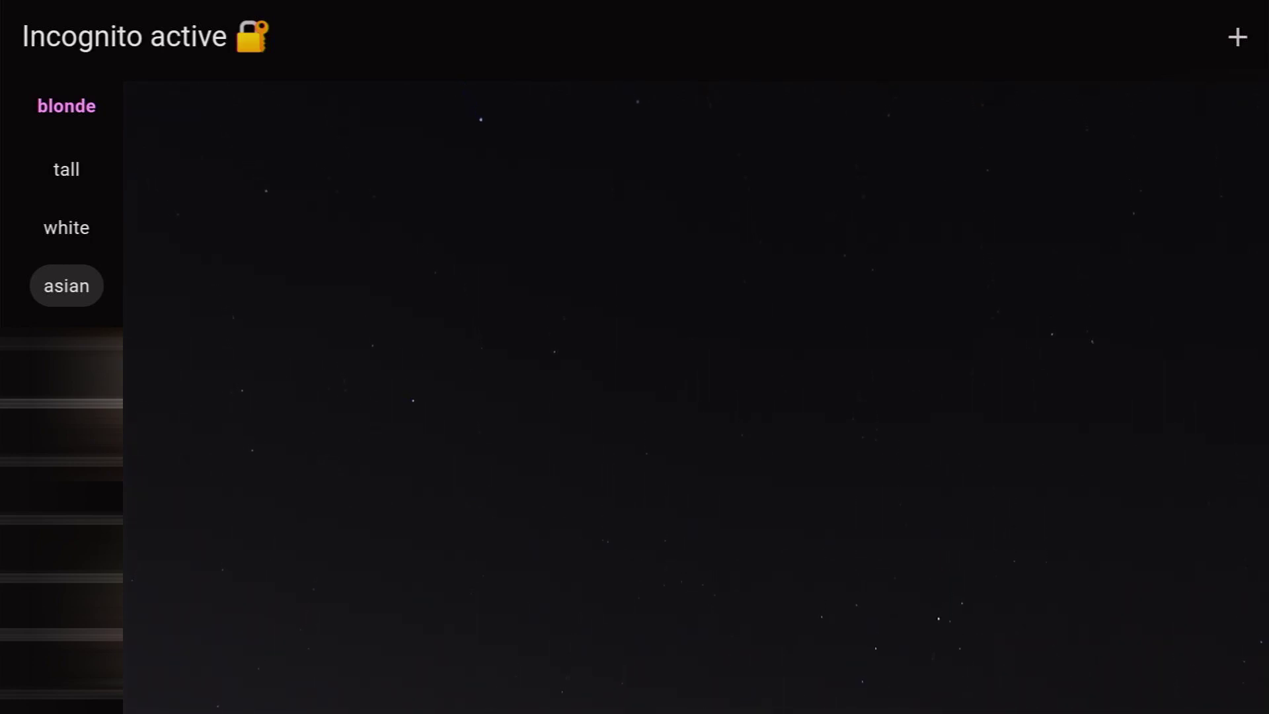
# Step: Select the 'asian' category in the Incognito Play sidebar
pyautogui.press('Return')
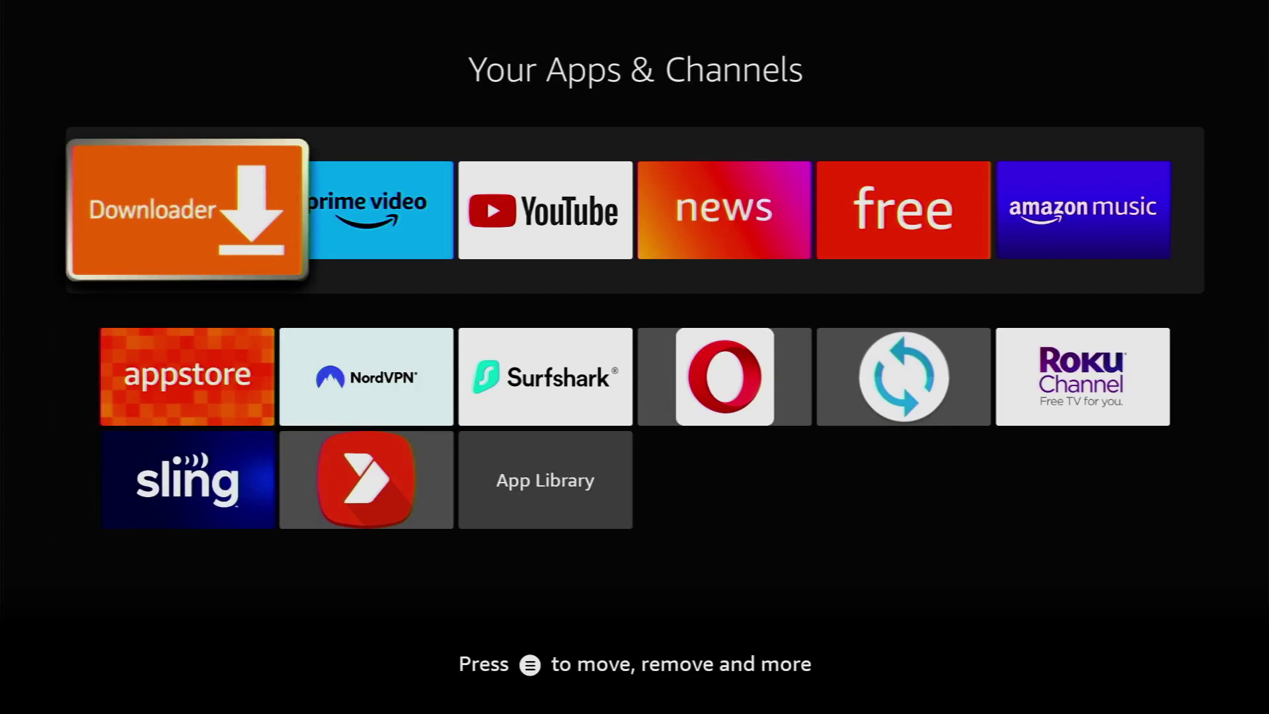
# Step: From the Fire TV home screen, search for 'Do'
pyautogui.press('Escape')
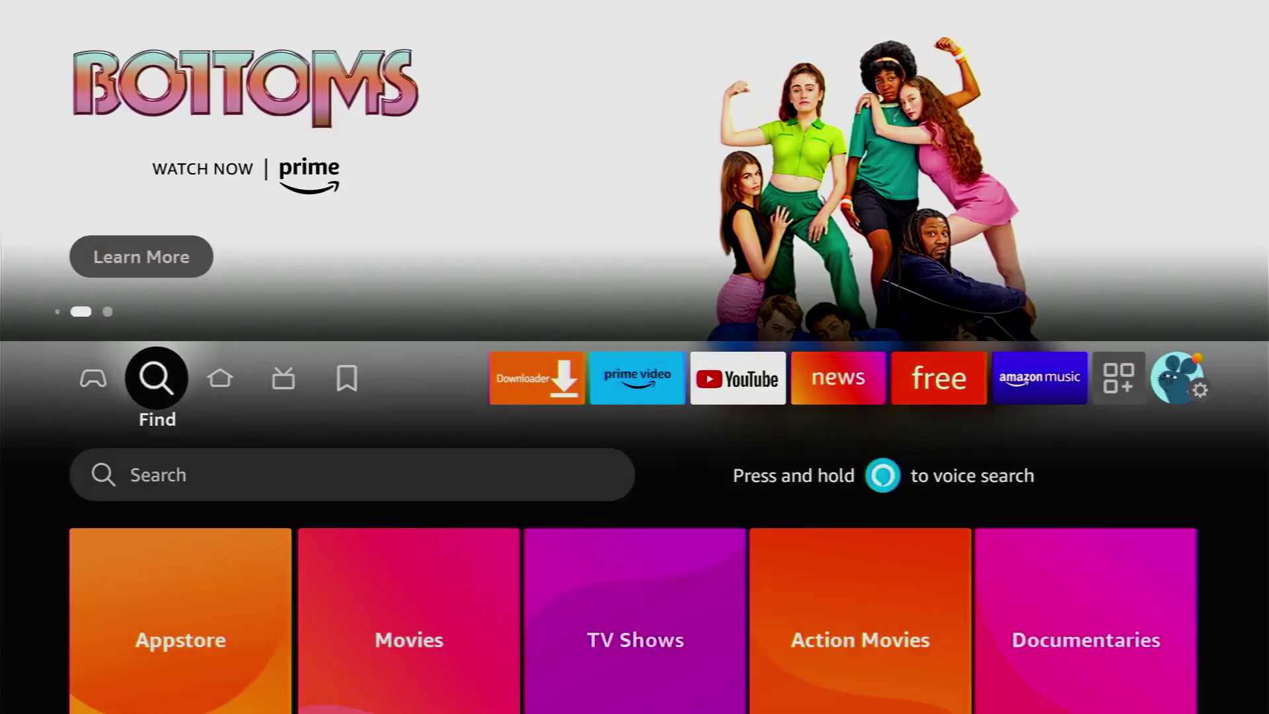
pyautogui.press('Down')
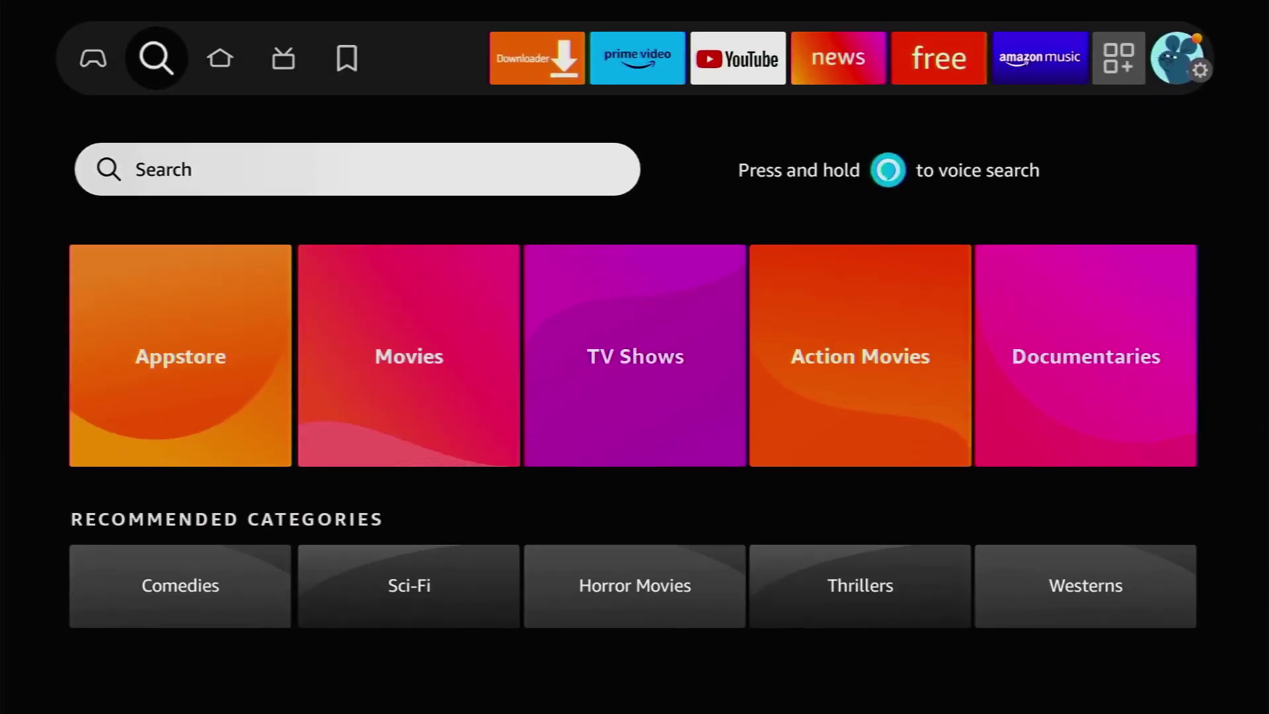
pyautogui.press('Return')
pyautogui.press('Right')
pyautogui.press('Right')
pyautogui.press('Right')
pyautogui.press('Return')
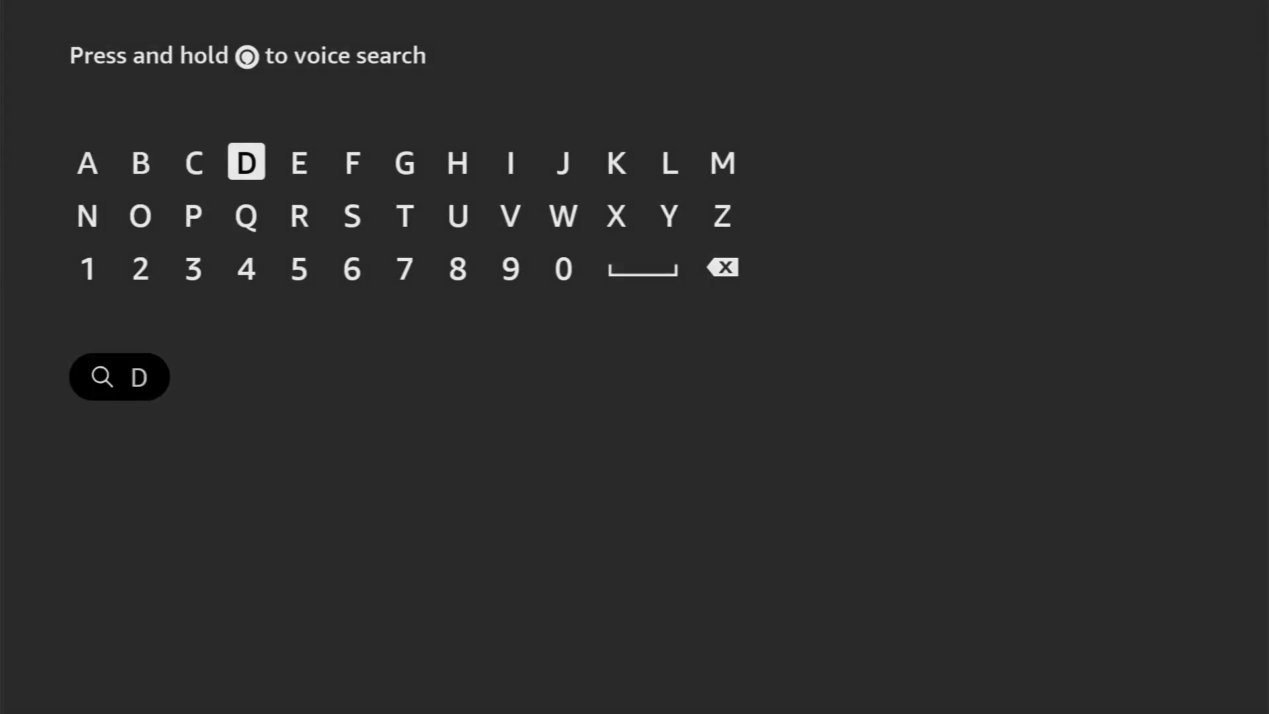
pyautogui.press('Down')
pyautogui.press('Left')
pyautogui.press('Left')
pyautogui.press('Return')
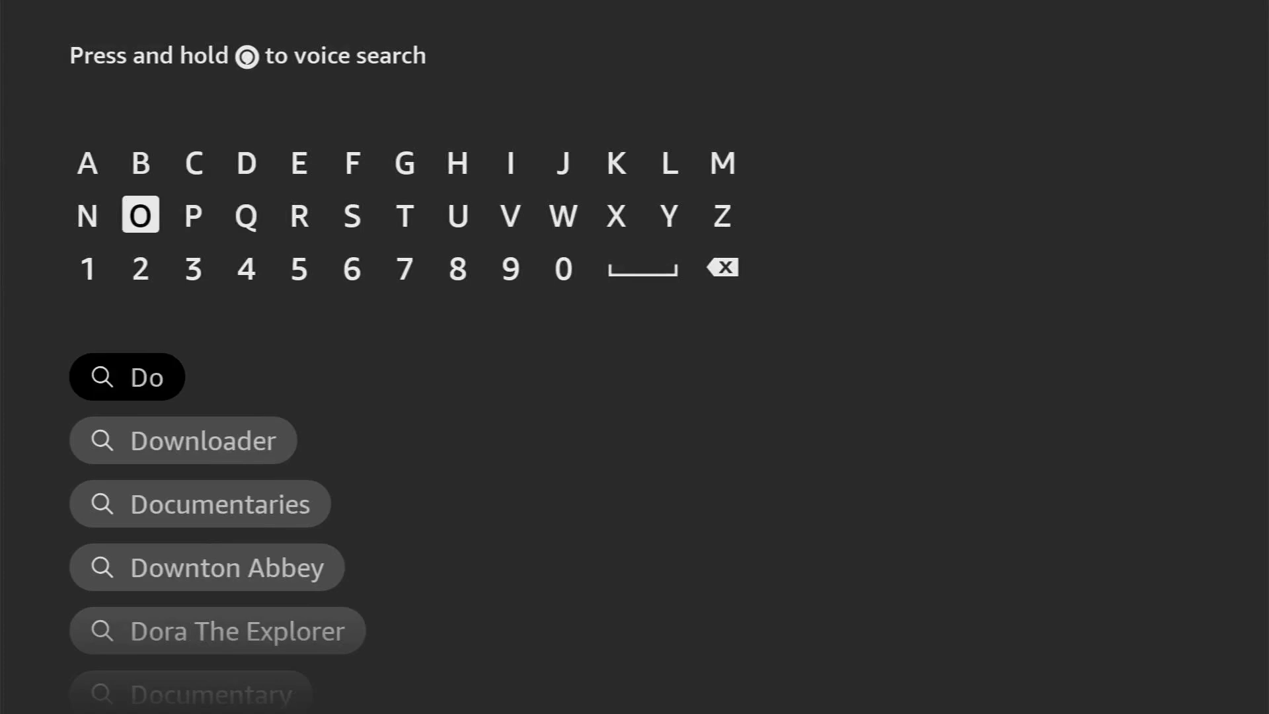
# Step: Open the Downloader search result, then return to the home screen
pyautogui.press('Down')
pyautogui.press('Down')
pyautogui.press('Down')
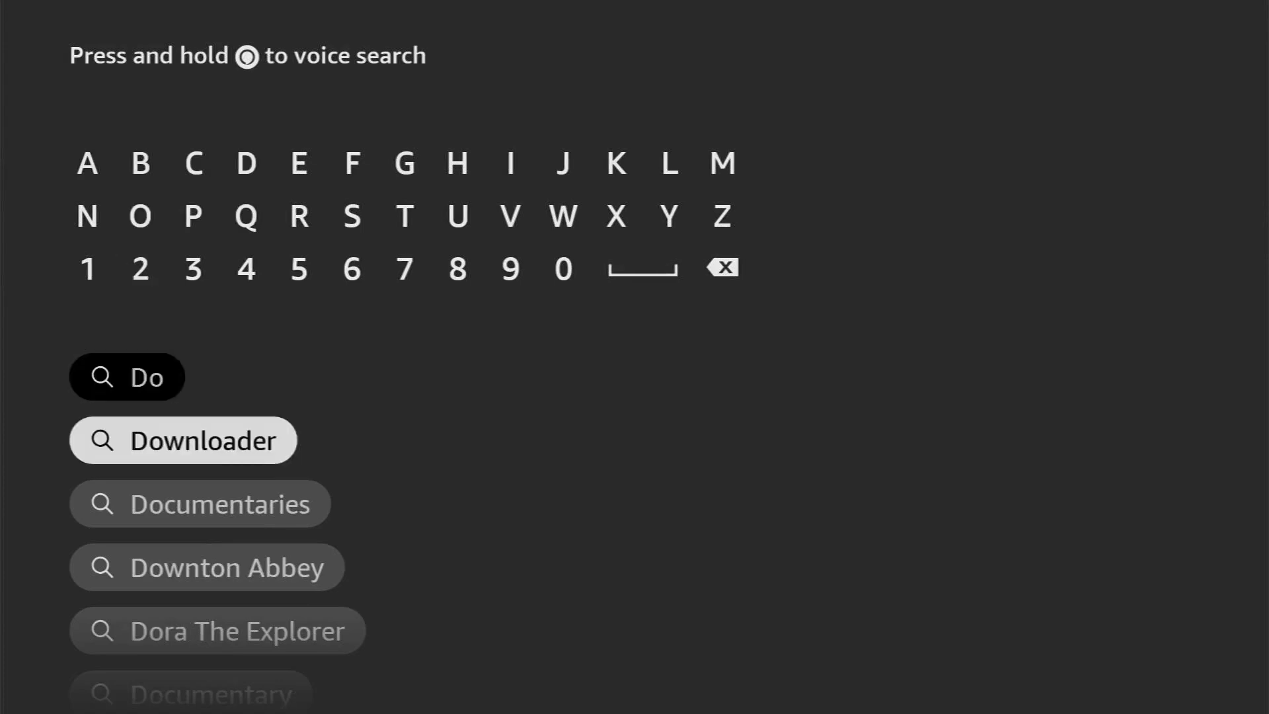
pyautogui.press('Return')
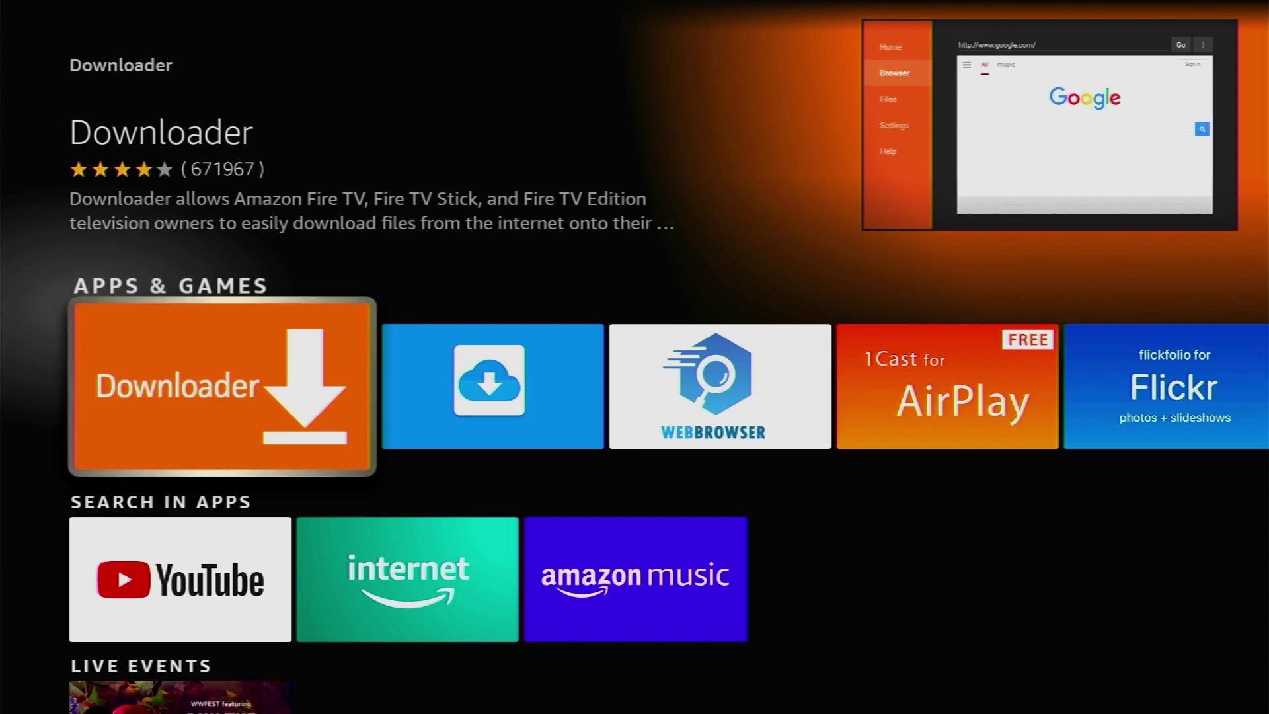
pyautogui.press('Home')
pyautogui.press('Right')
pyautogui.press('Right')
pyautogui.press('Right')
pyautogui.press('Right')
pyautogui.press('Right')
pyautogui.press('Right')
pyautogui.press('Right')
pyautogui.press('Right')
pyautogui.press('Right')
pyautogui.press('Right')
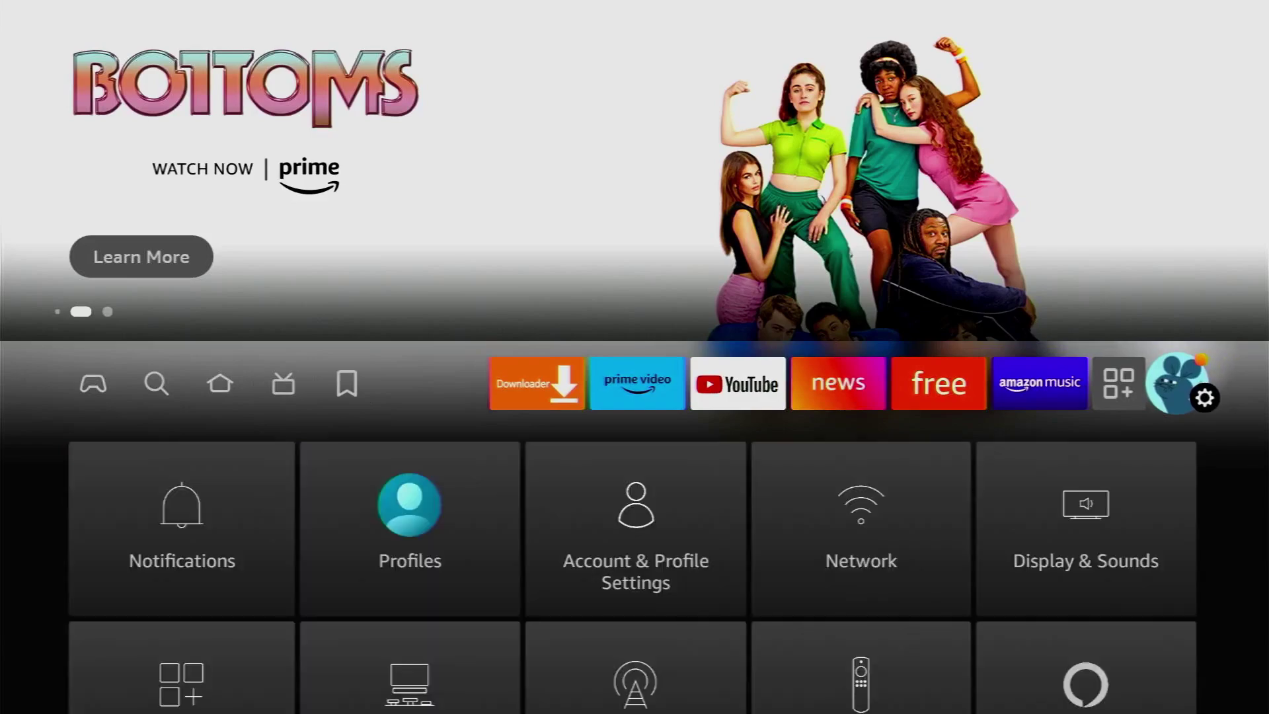
# Step: Open the My Fire TV page in Fire TV Settings
pyautogui.press('Down')
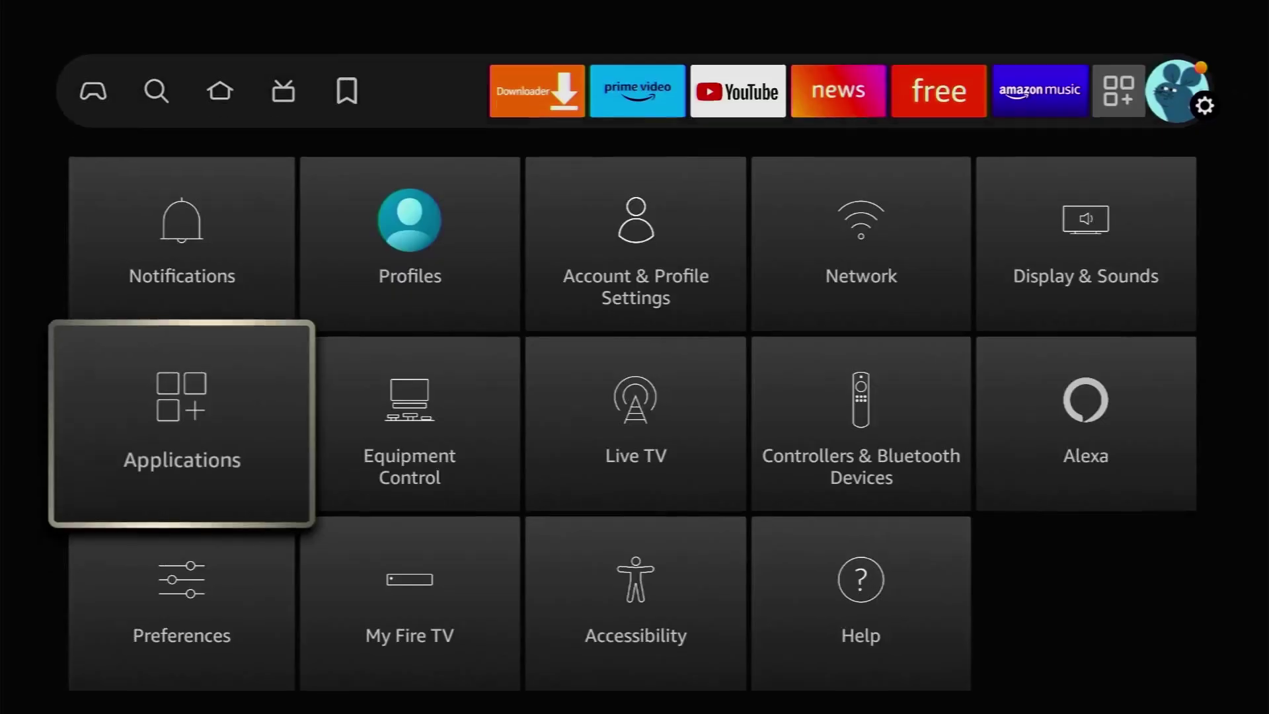
pyautogui.press('Down')
pyautogui.press('Right')
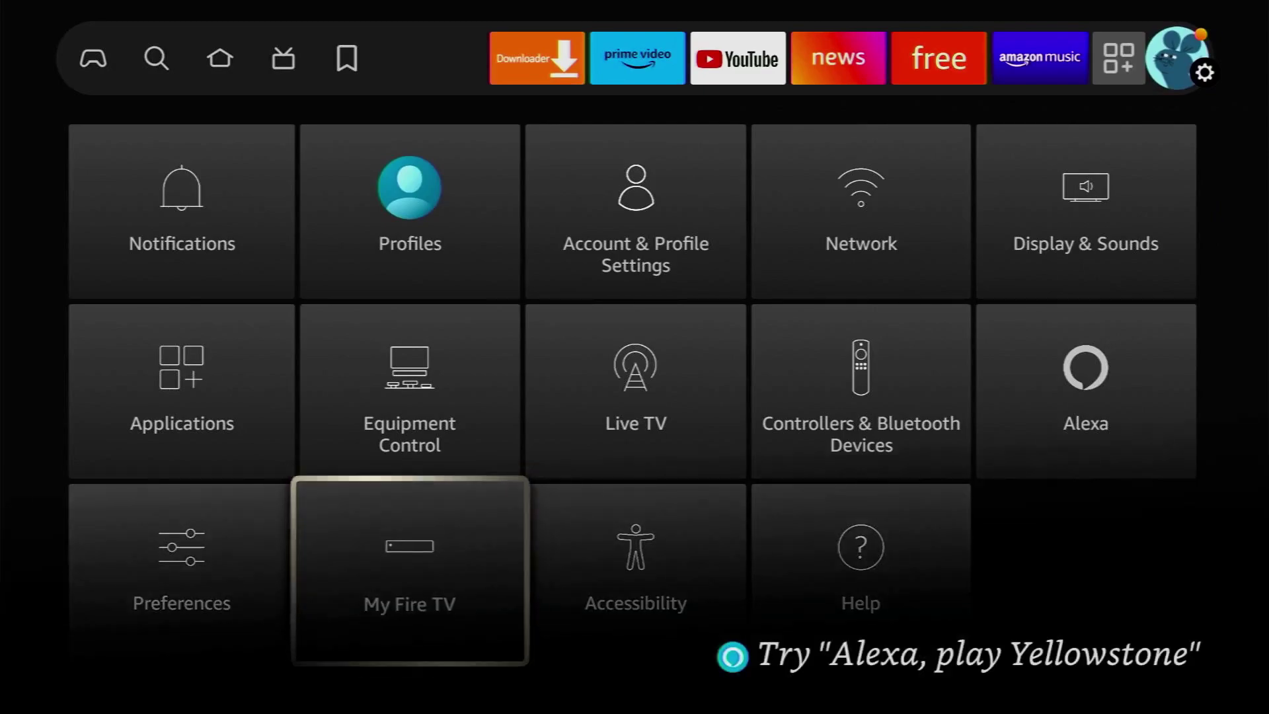
pyautogui.press('Return')
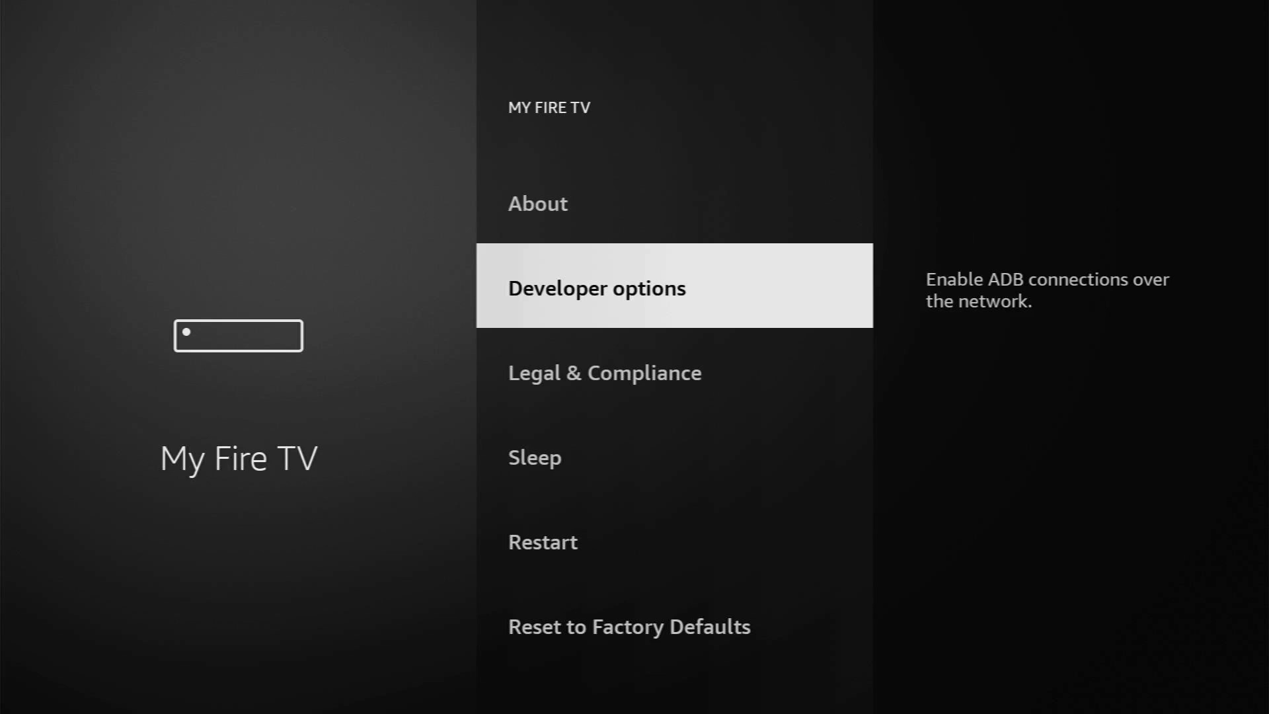
pyautogui.press('Up')
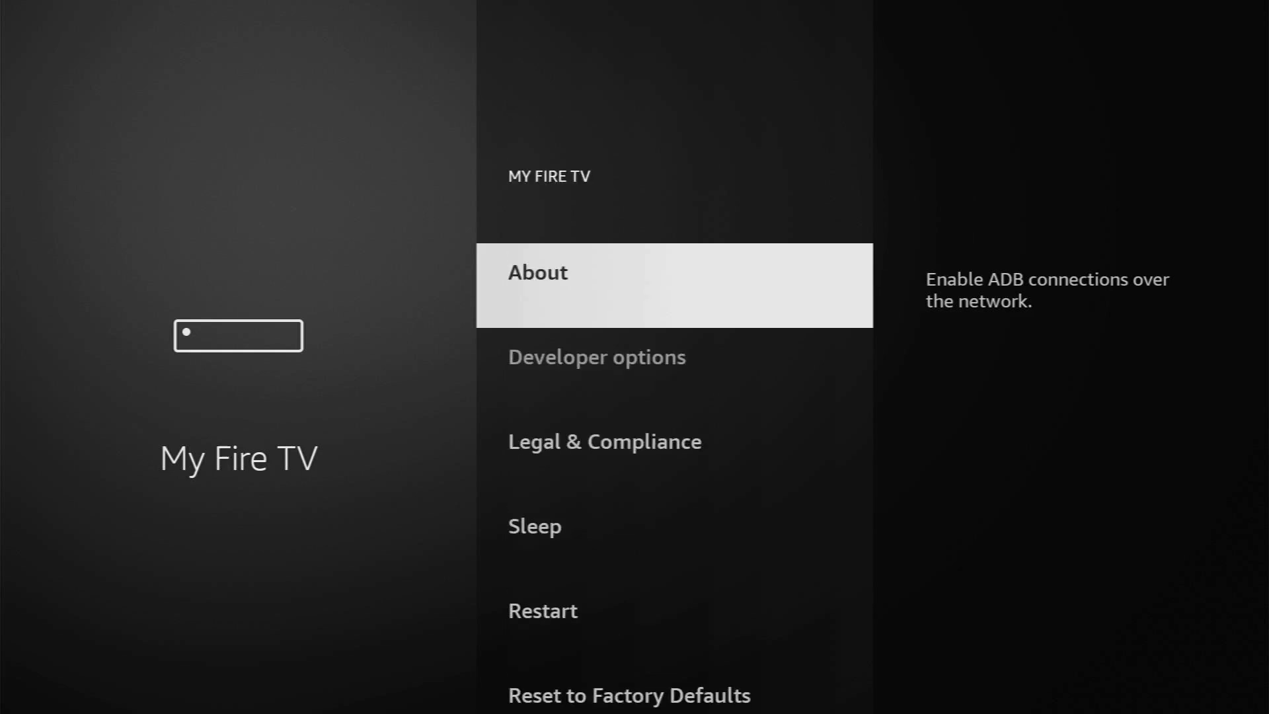
# Step: Open About, select the device entry to unlock developer mode, and return to Developer options
pyautogui.press('Return')
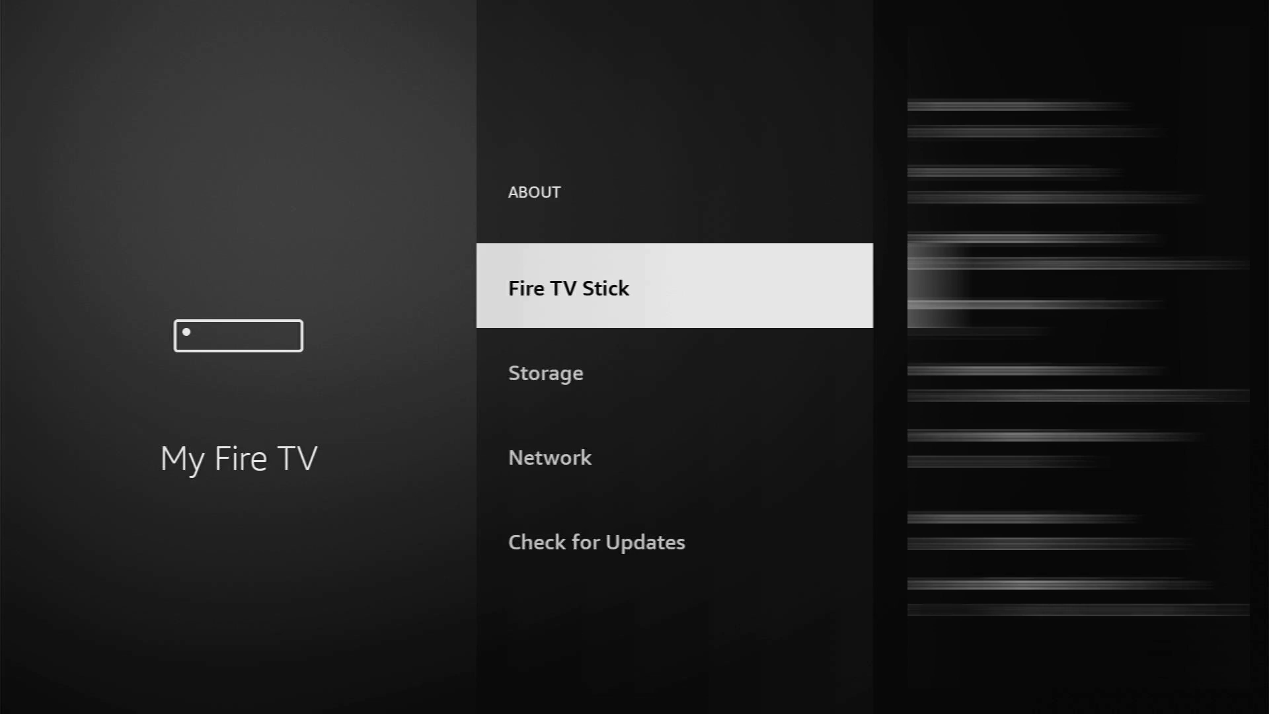
pyautogui.press('Return')
pyautogui.press('Return')
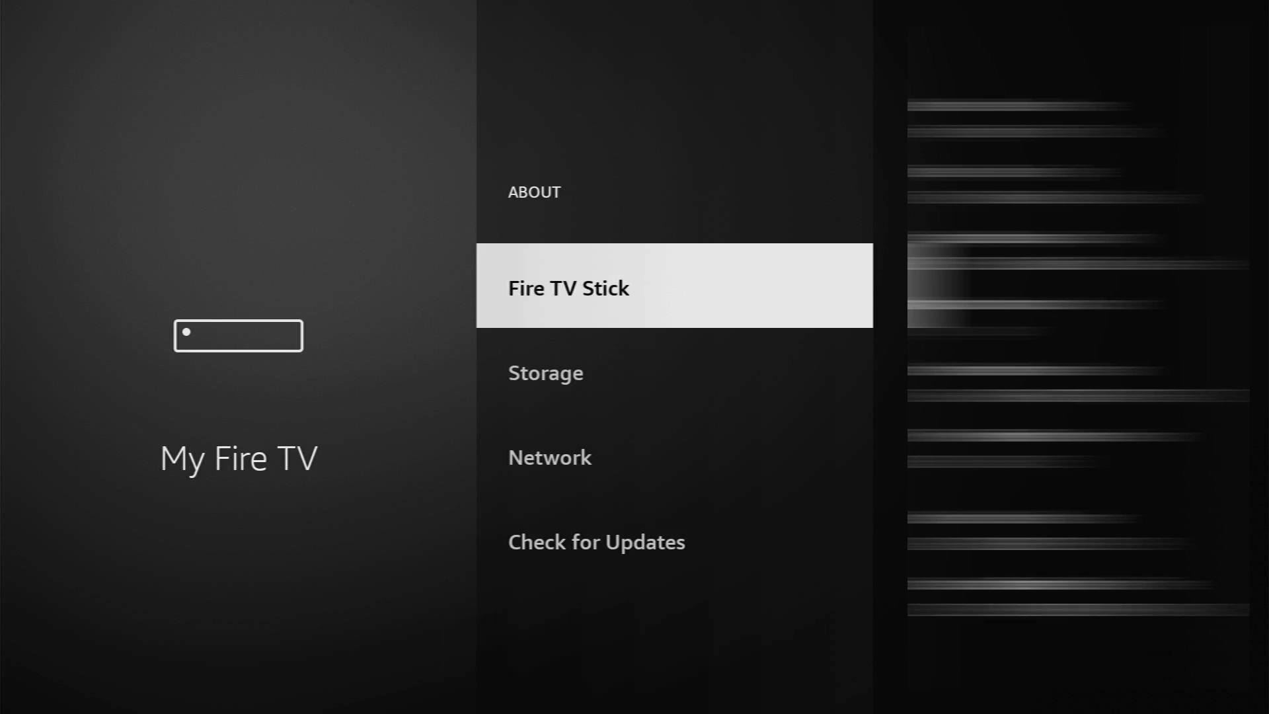
pyautogui.press('Escape')
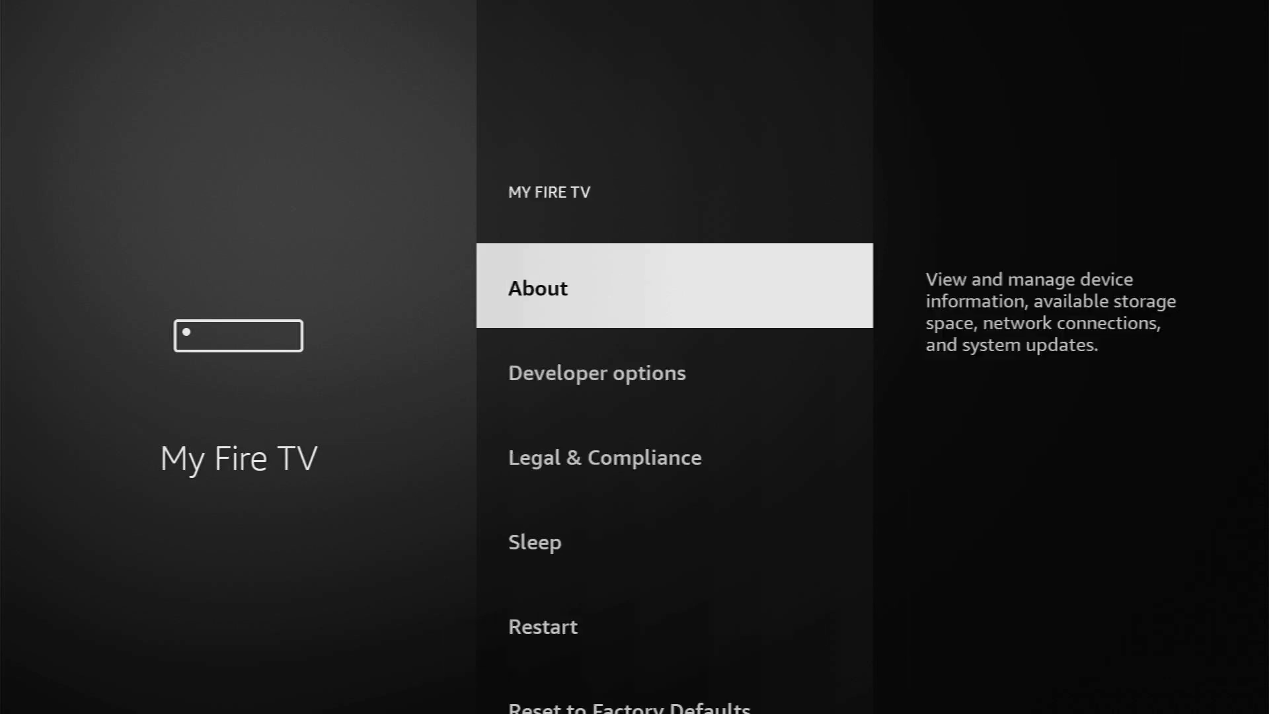
pyautogui.press('Down')
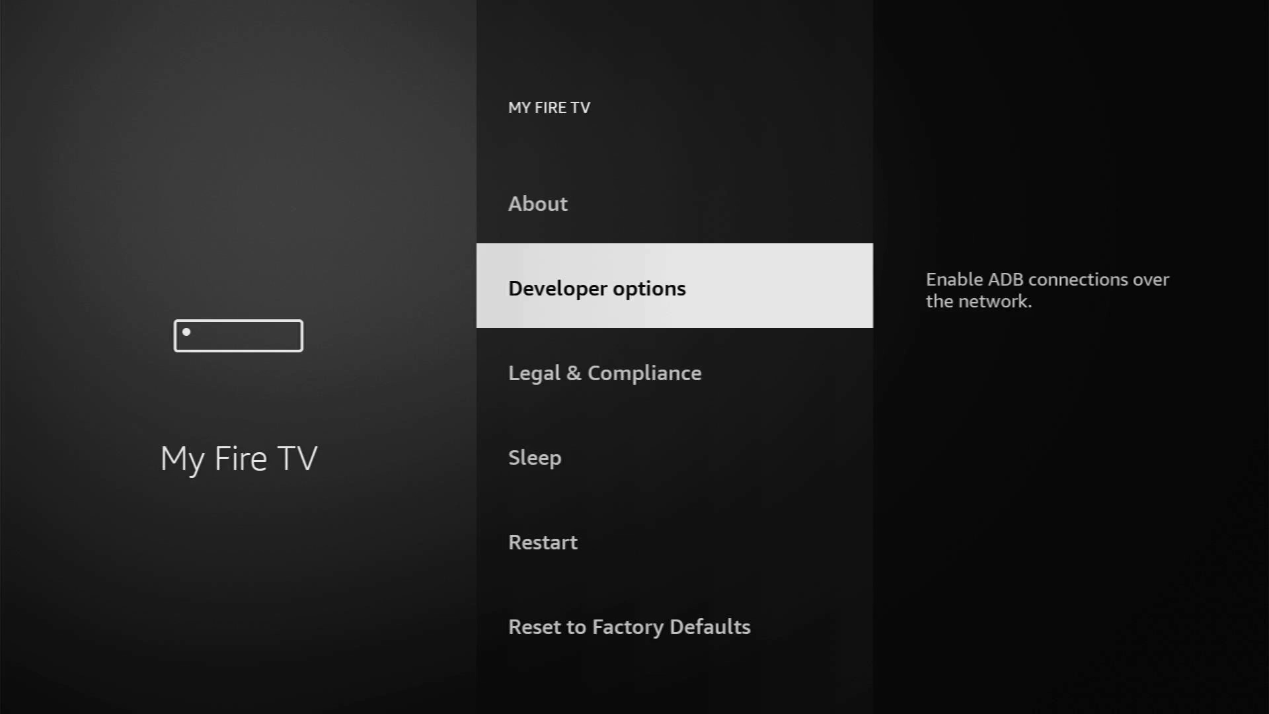
# Step: In Developer options > Install unknown apps, set Downloader to ON
pyautogui.press('Return')
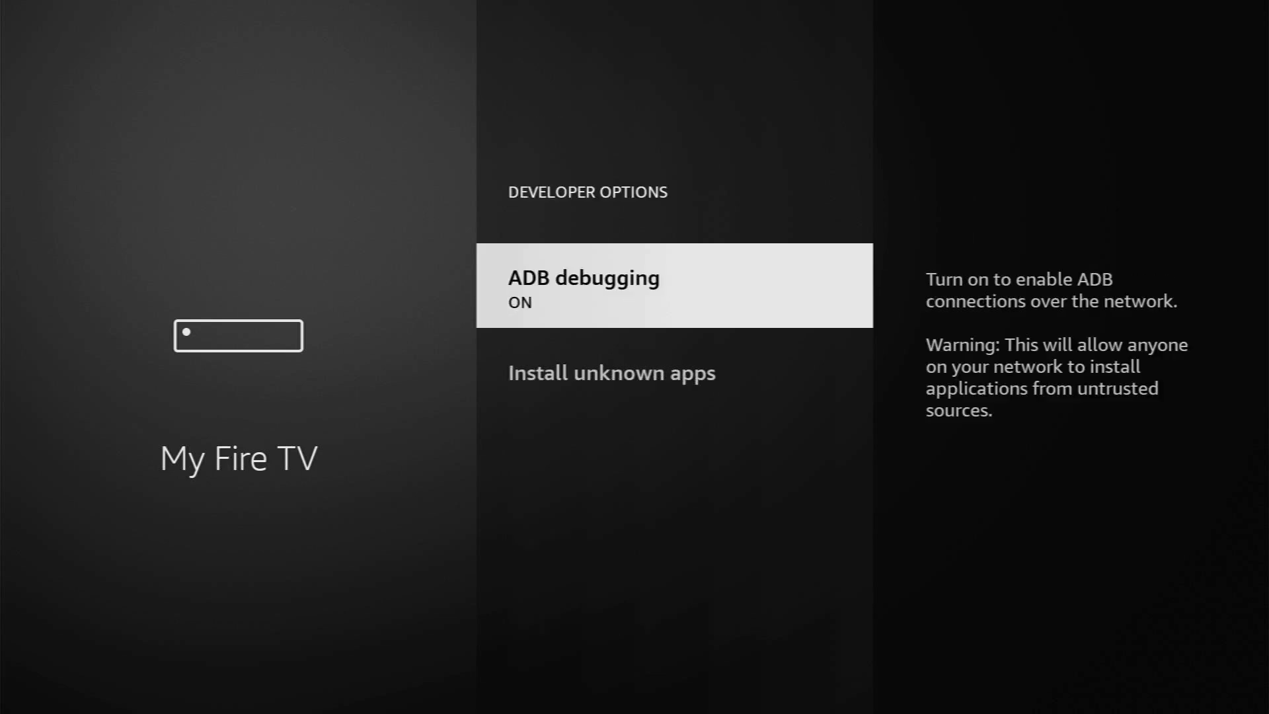
pyautogui.press('Down')
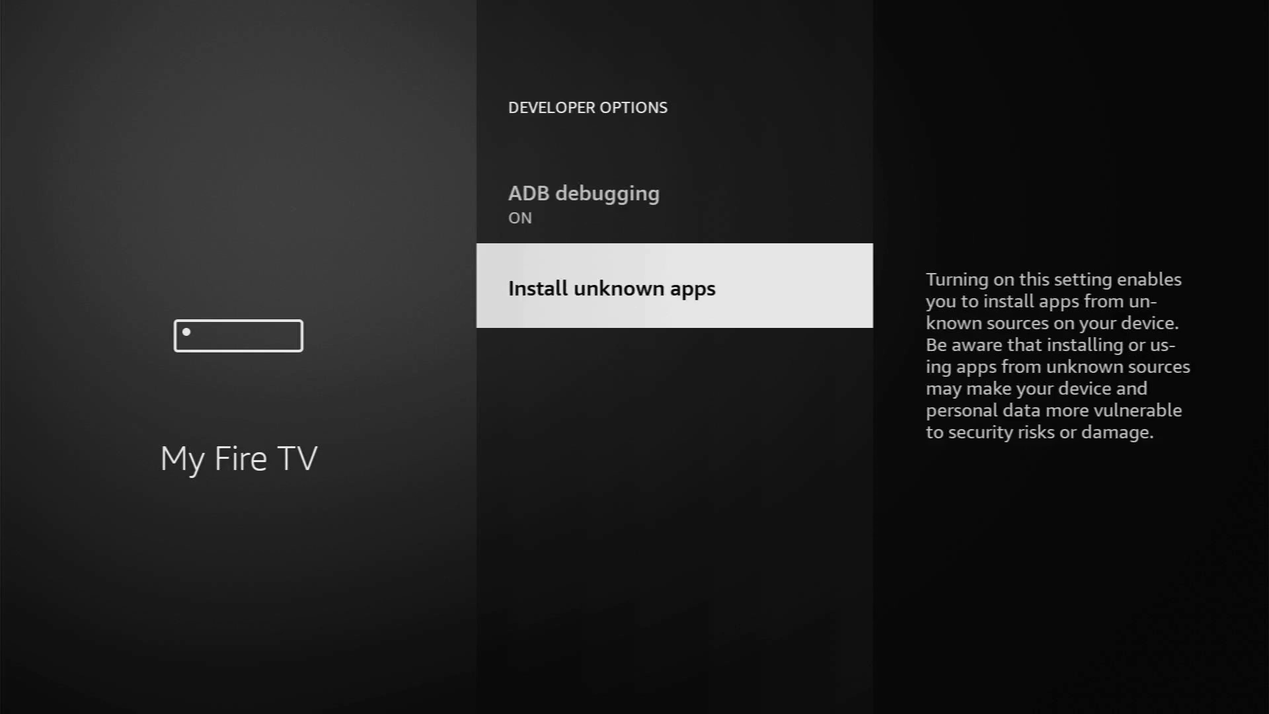
pyautogui.press('Return')
pyautogui.press('Return')
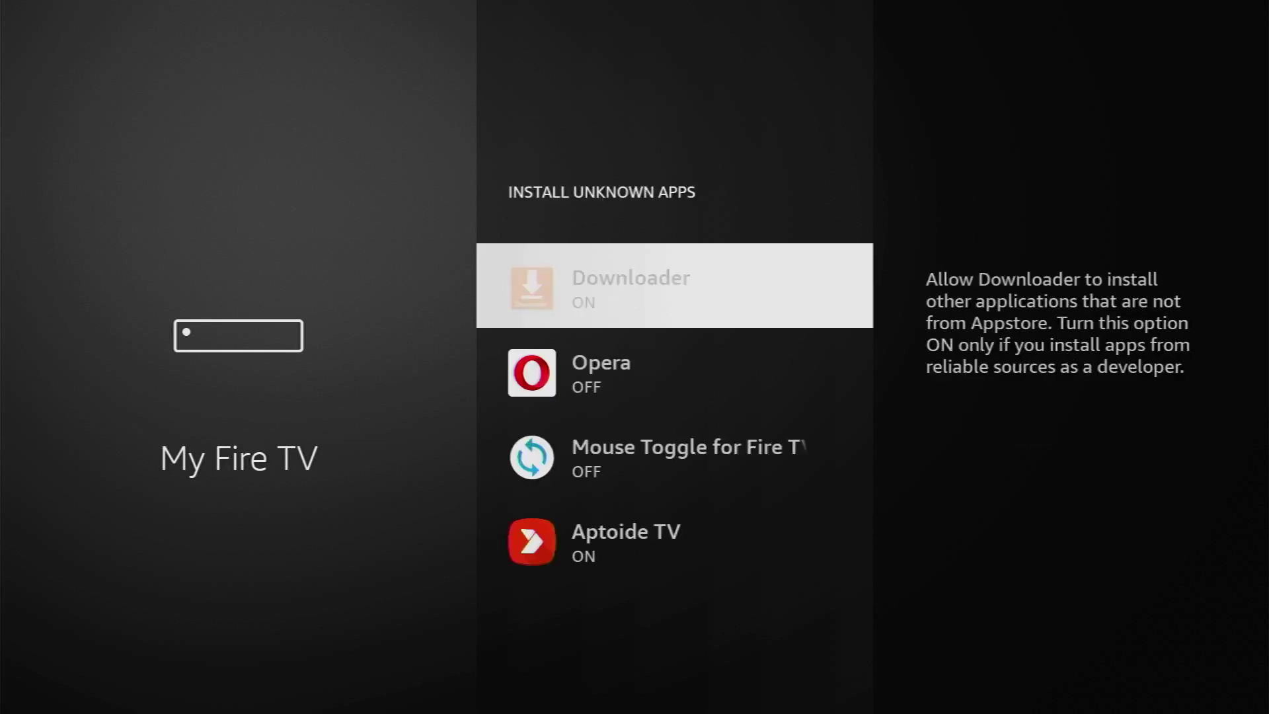
pyautogui.press('Return')
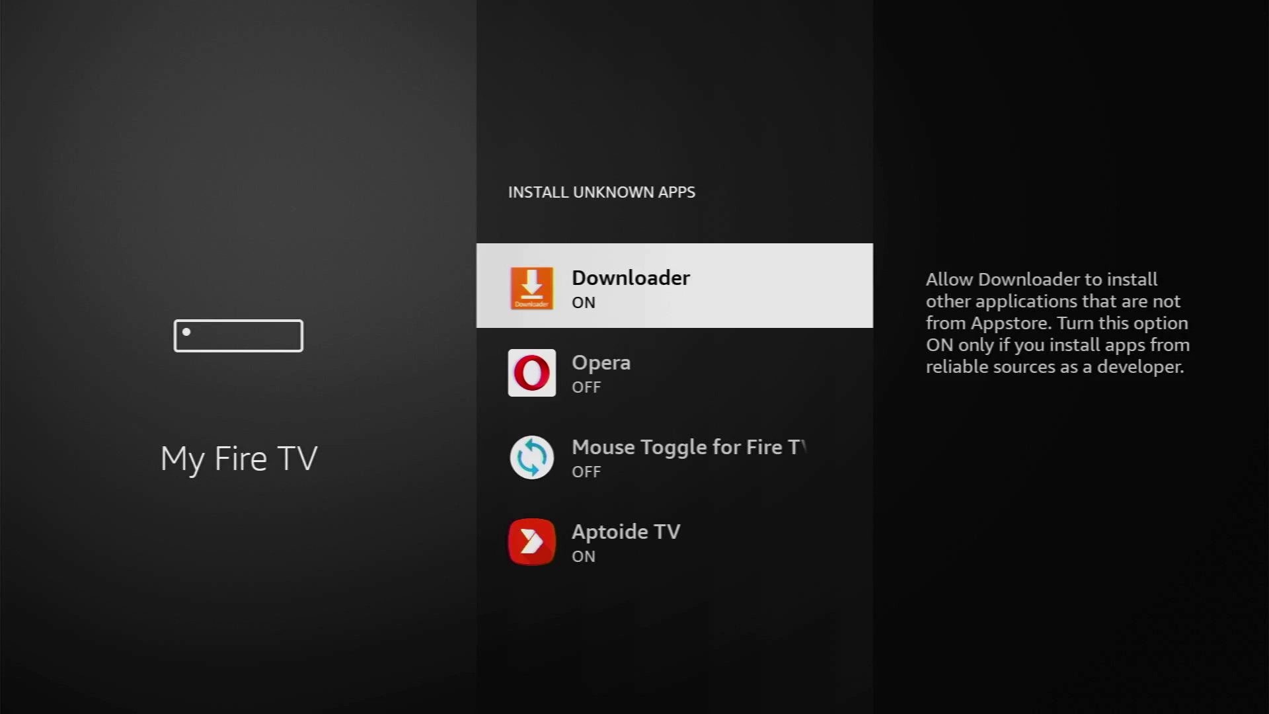
# Step: Launch Downloader from Your Apps & Channels
pyautogui.press('Home')
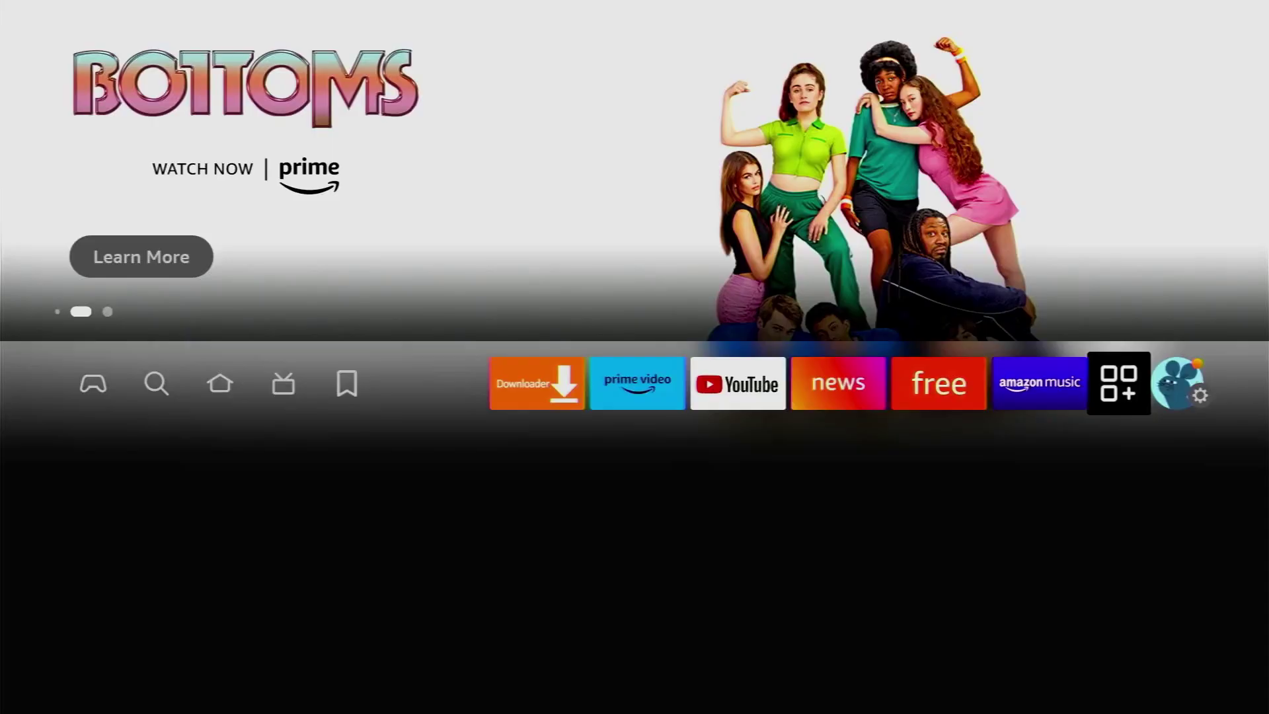
pyautogui.press('Return')
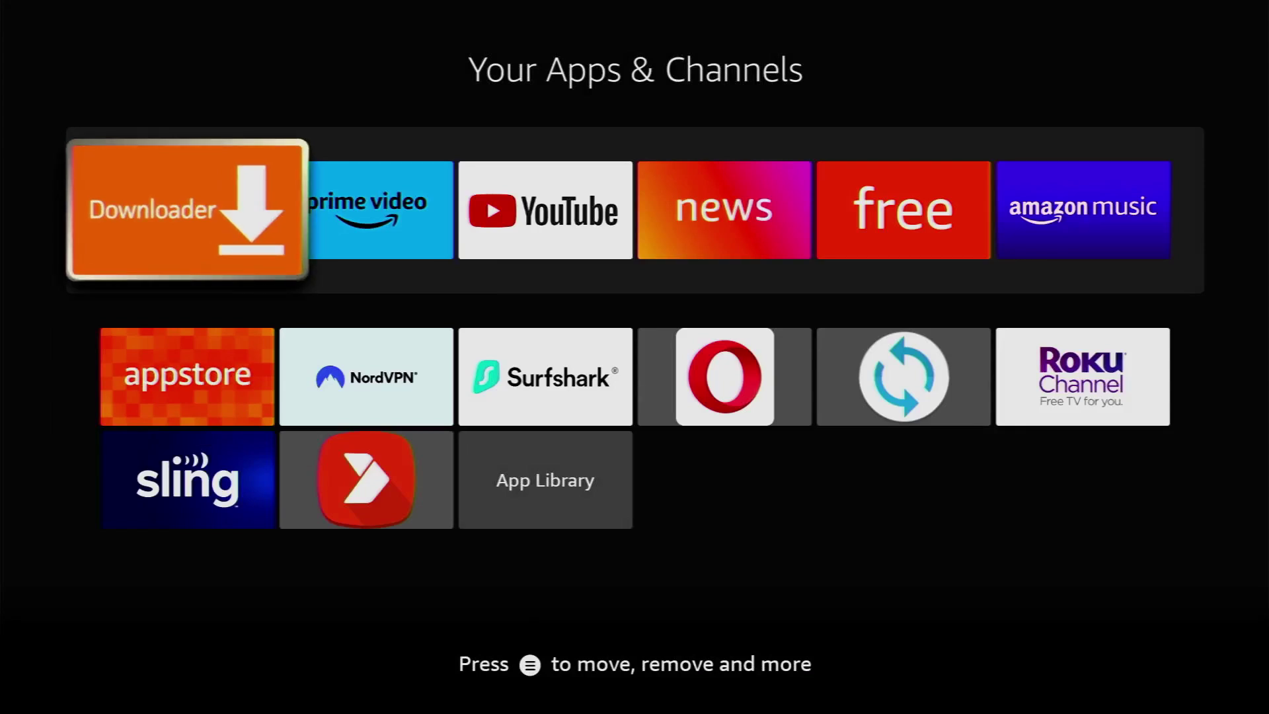
pyautogui.press('Return')
# Step: Enter 'incognitoplay.app' in Downloader's URL field, ready to submit
pyautogui.press('Left')
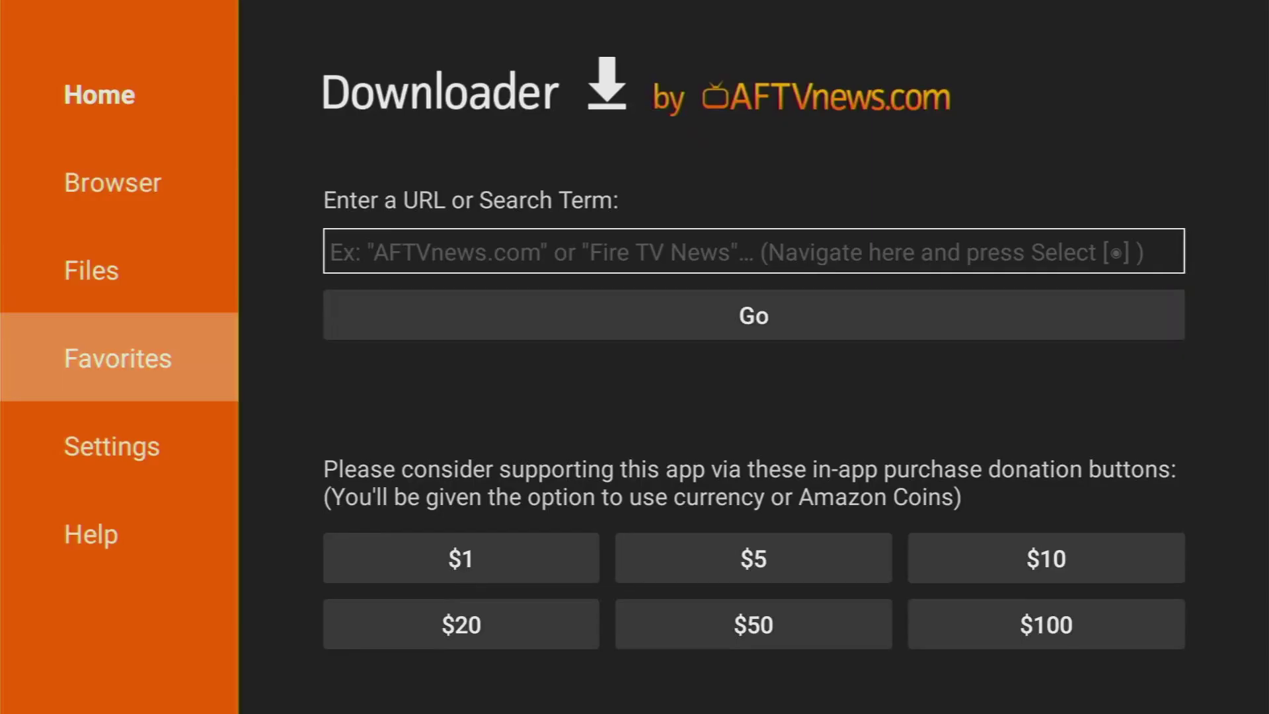
pyautogui.press('Up')
pyautogui.press('Up')
pyautogui.press('Up')
pyautogui.press('Right')
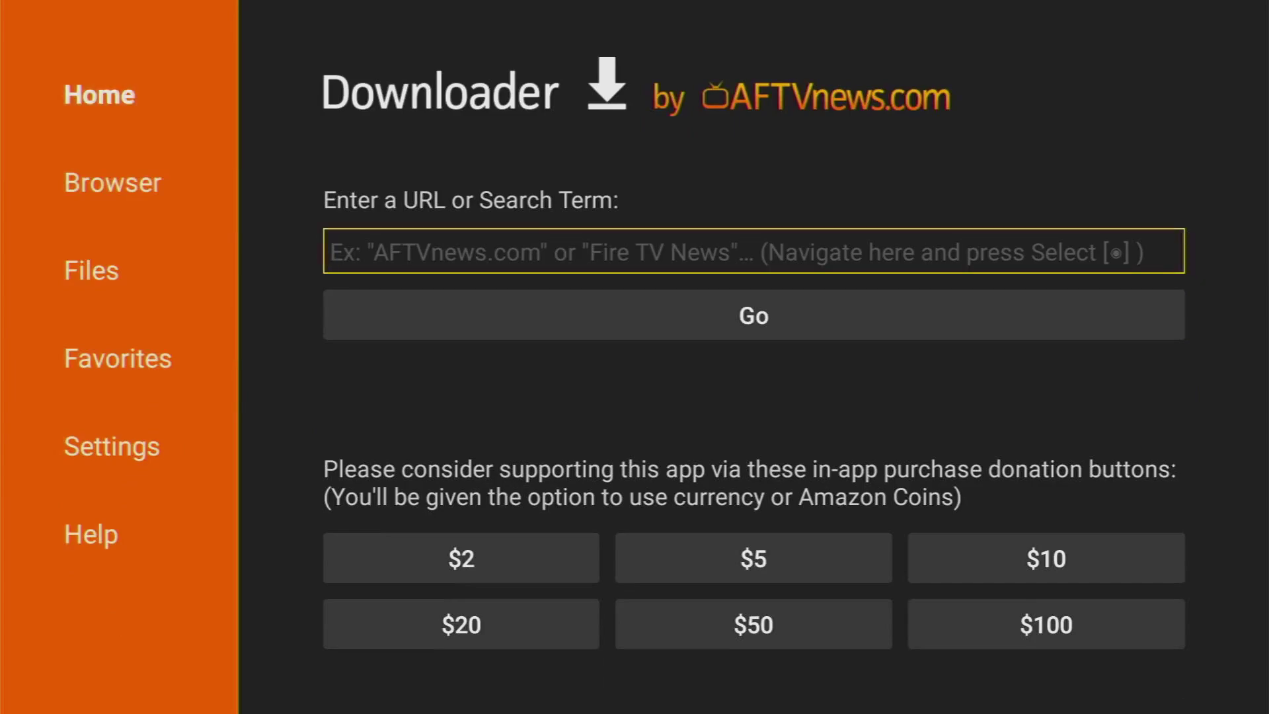
pyautogui.press('Return')
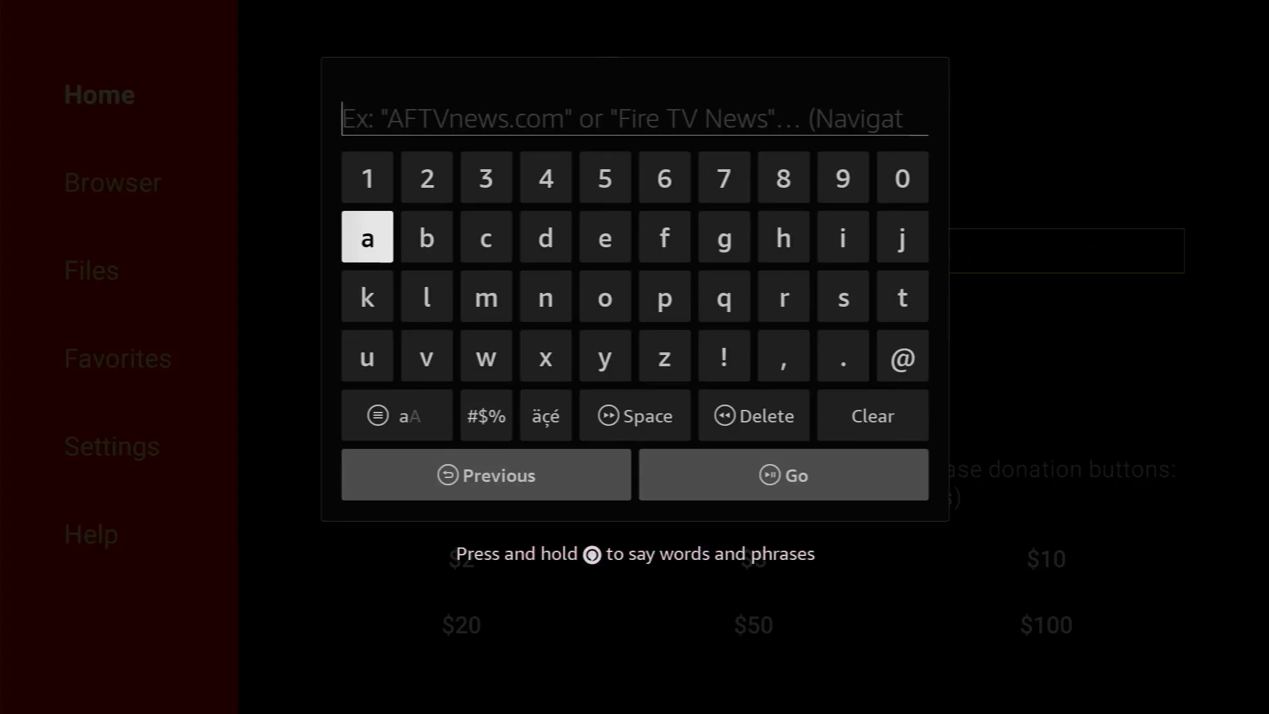
pyautogui.write('incognitoplay.app')
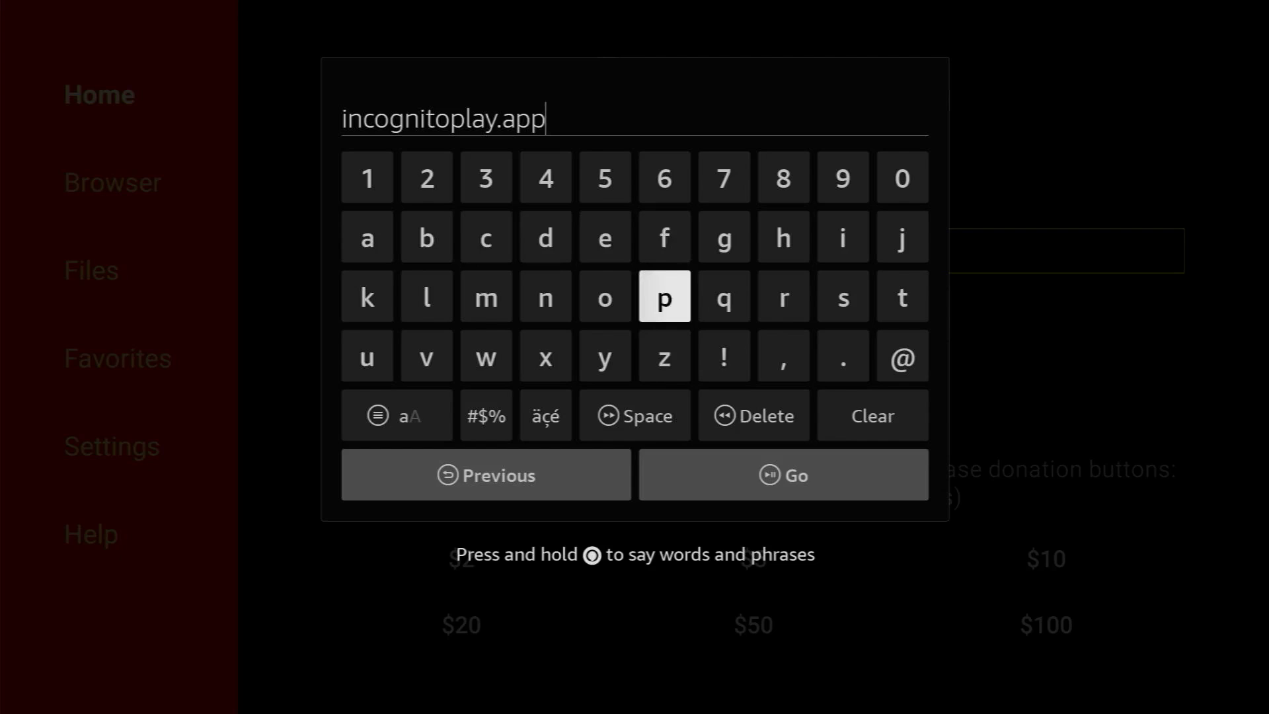
pyautogui.press('Down')
pyautogui.press('Down')
pyautogui.press('Down')
pyautogui.press('Right')
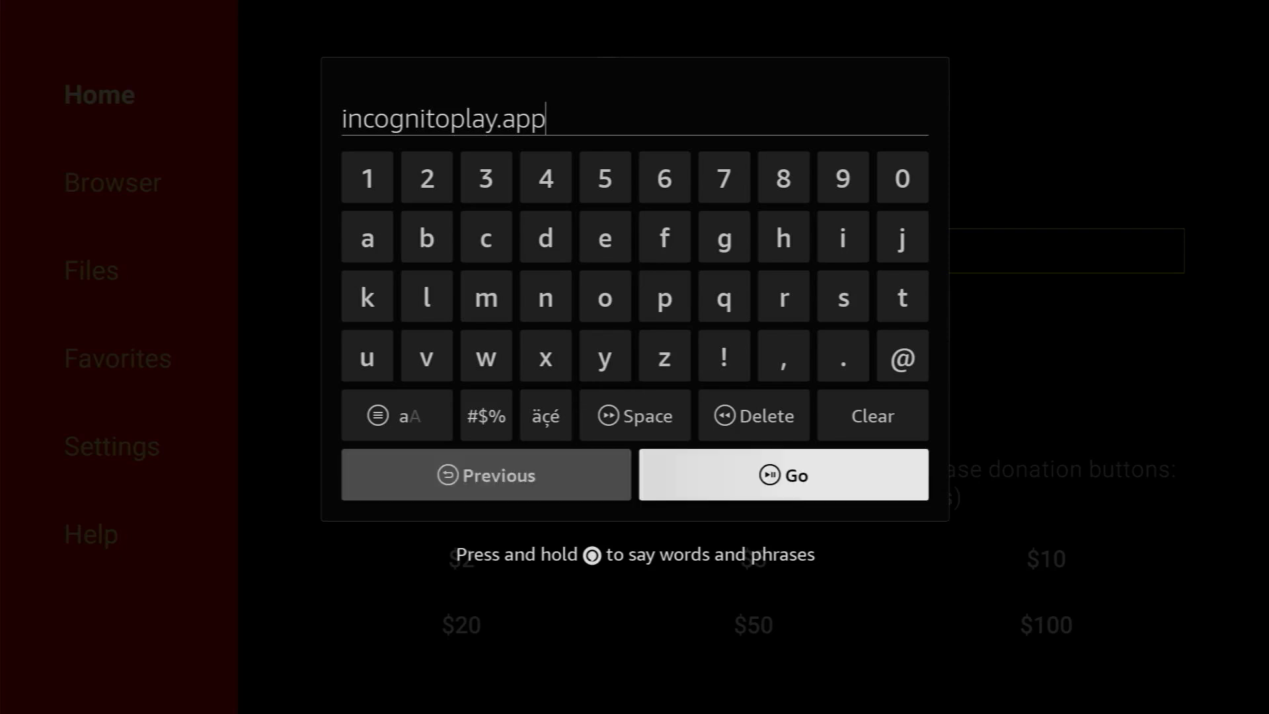
# Step: Load incognitoplay.app, download the 35.1 MB Incognito Play APK, and install it
pyautogui.press('Return')
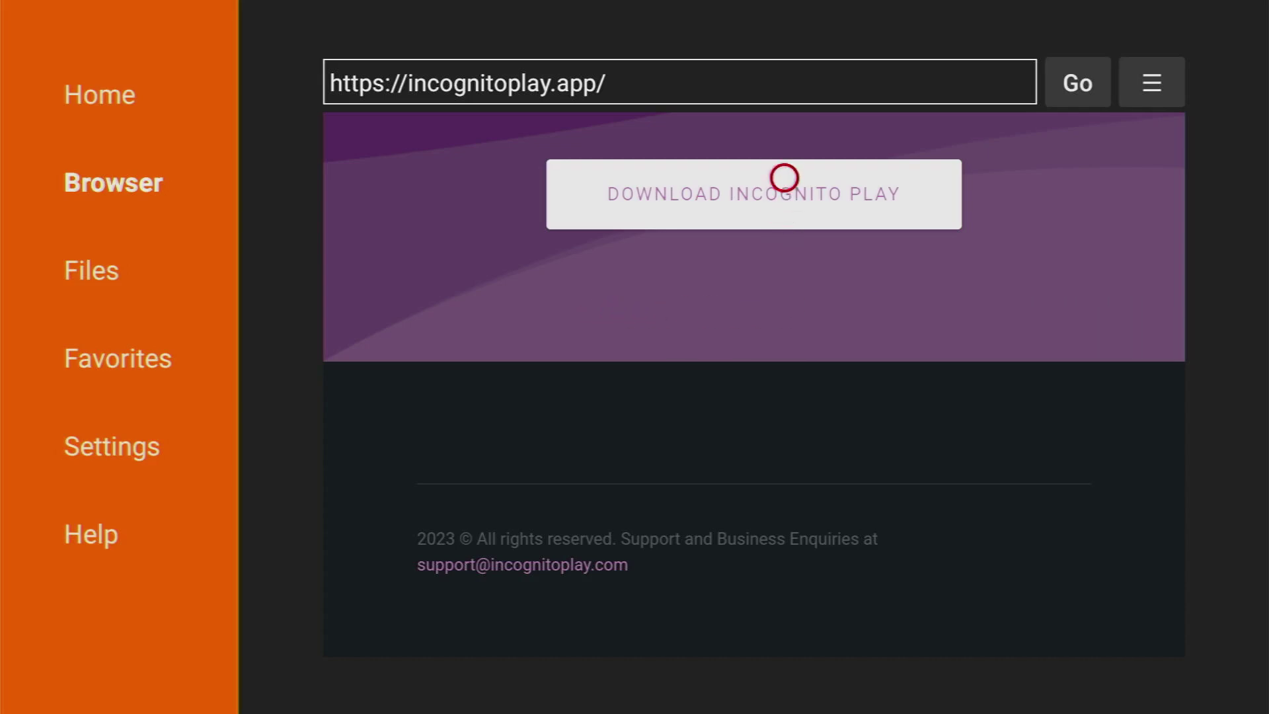
pyautogui.click(784, 177)
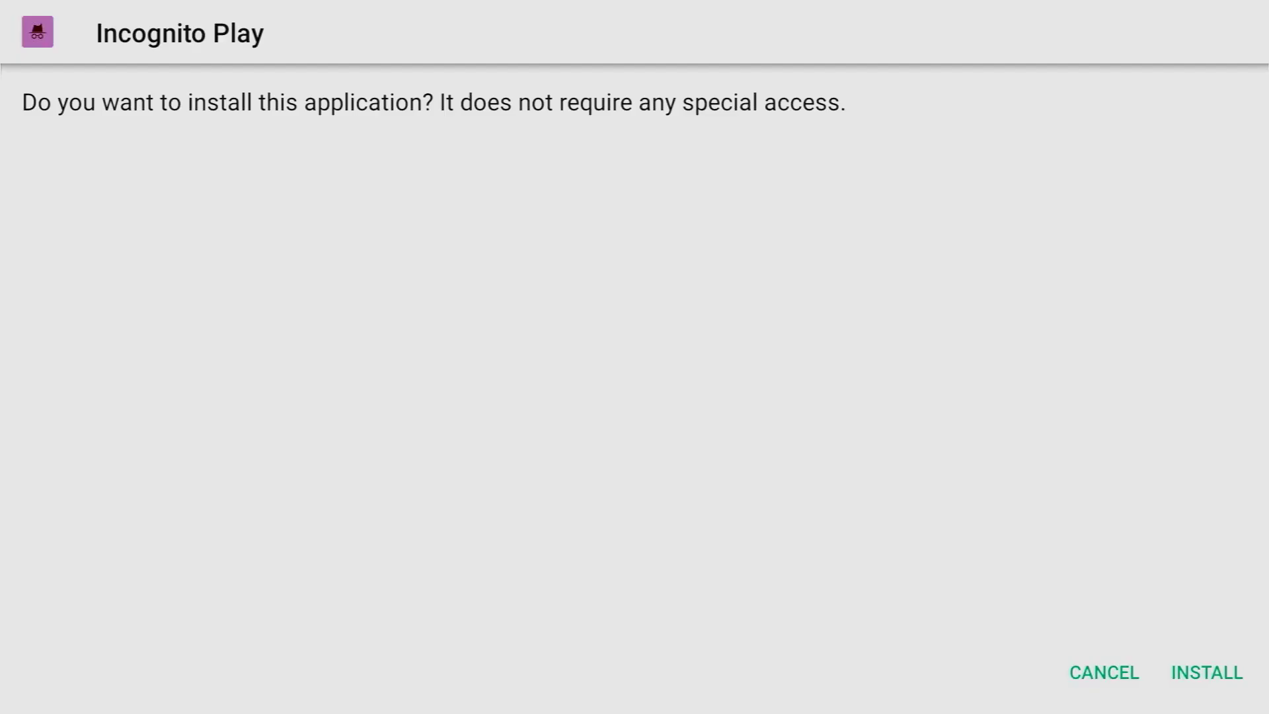
pyautogui.press('Return')
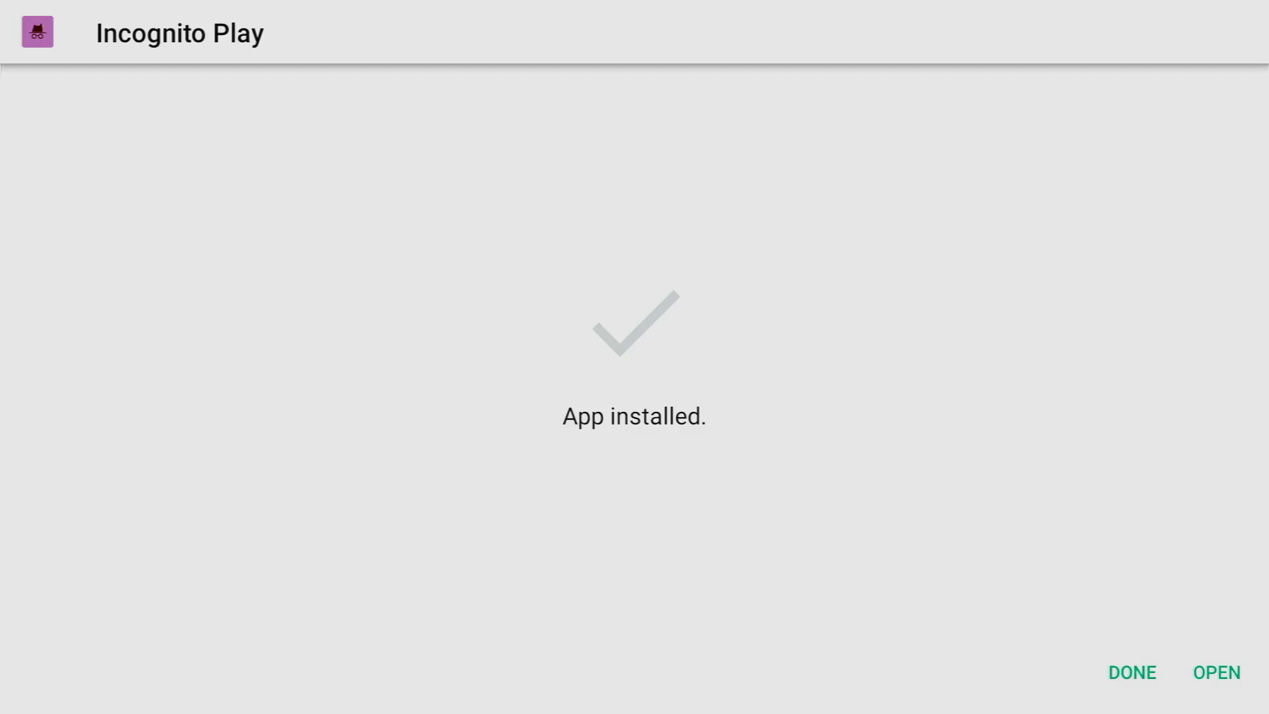
# Step: Finish the installer and delete the downloaded incognitoplay(2).apk file
pyautogui.press('Return')
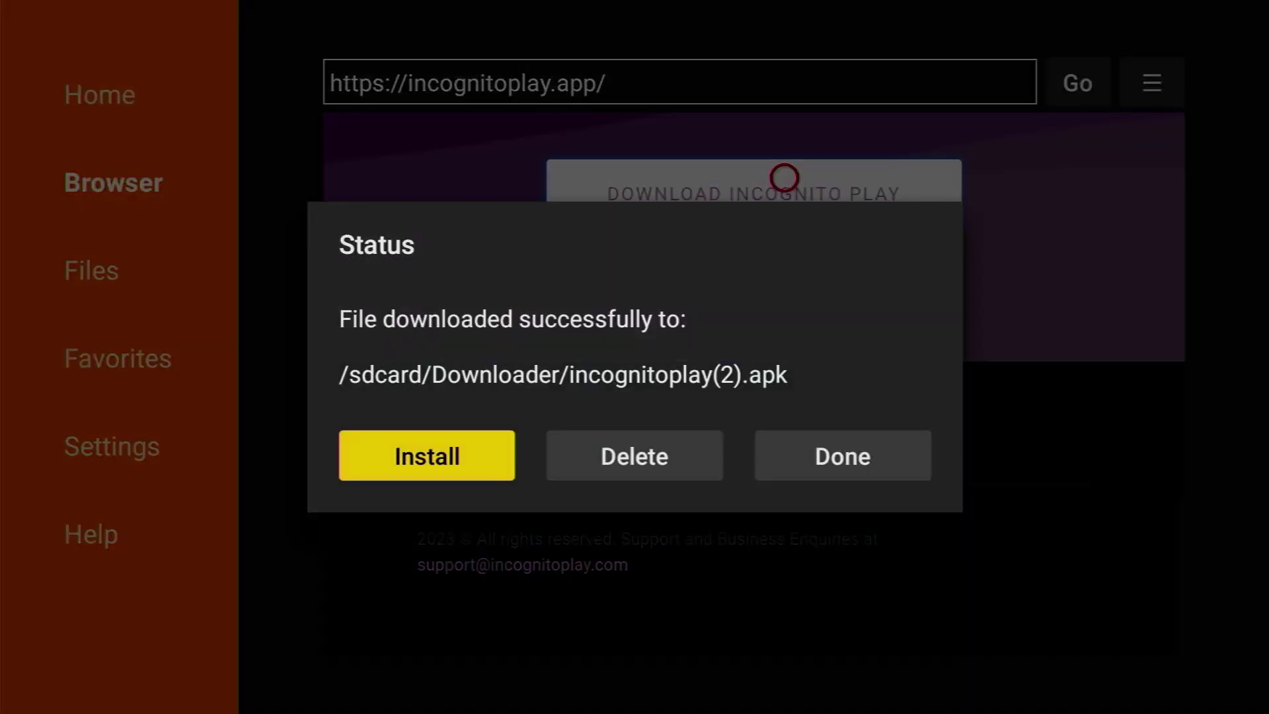
pyautogui.press('Right')
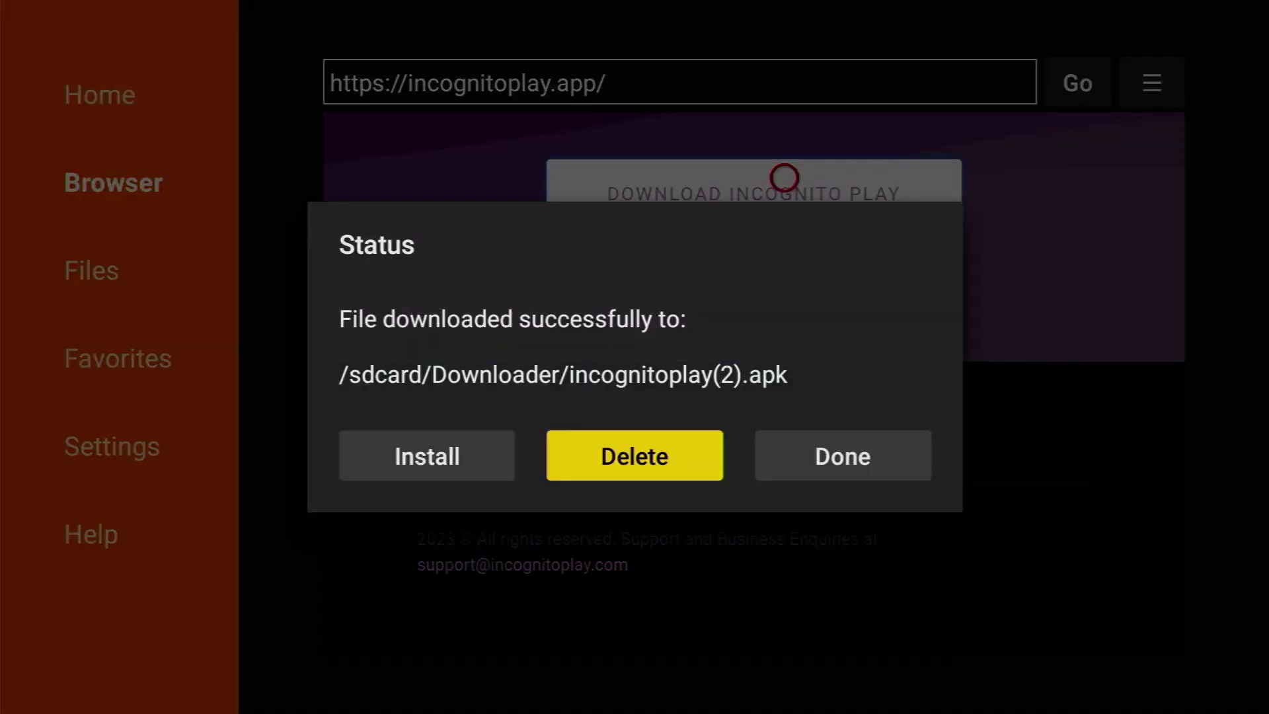
pyautogui.press('Return')
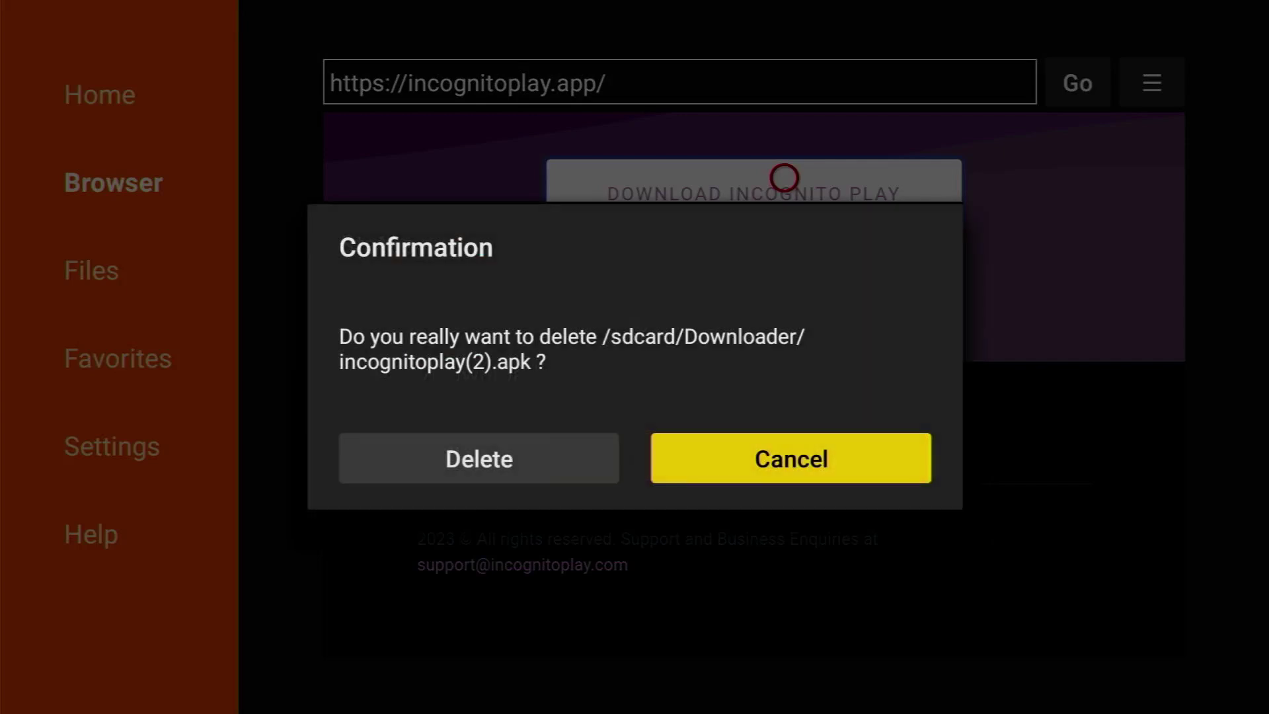
pyautogui.press('Left')
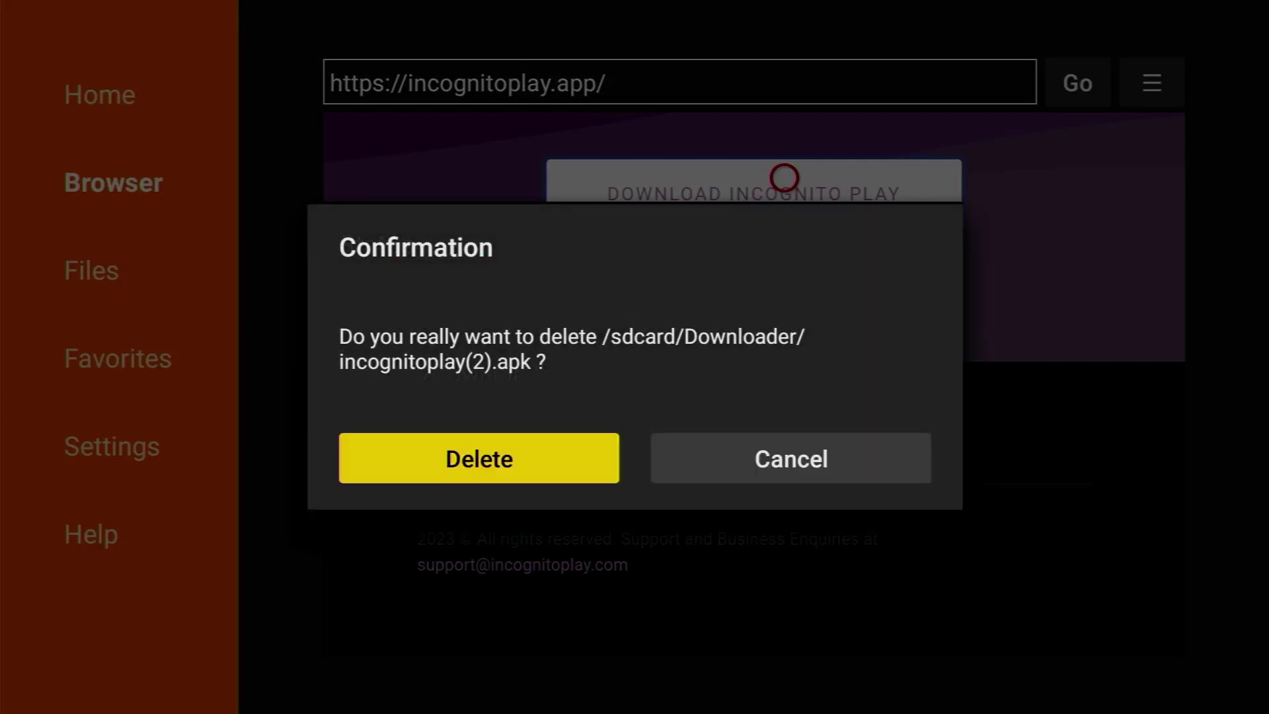
pyautogui.press('Return')
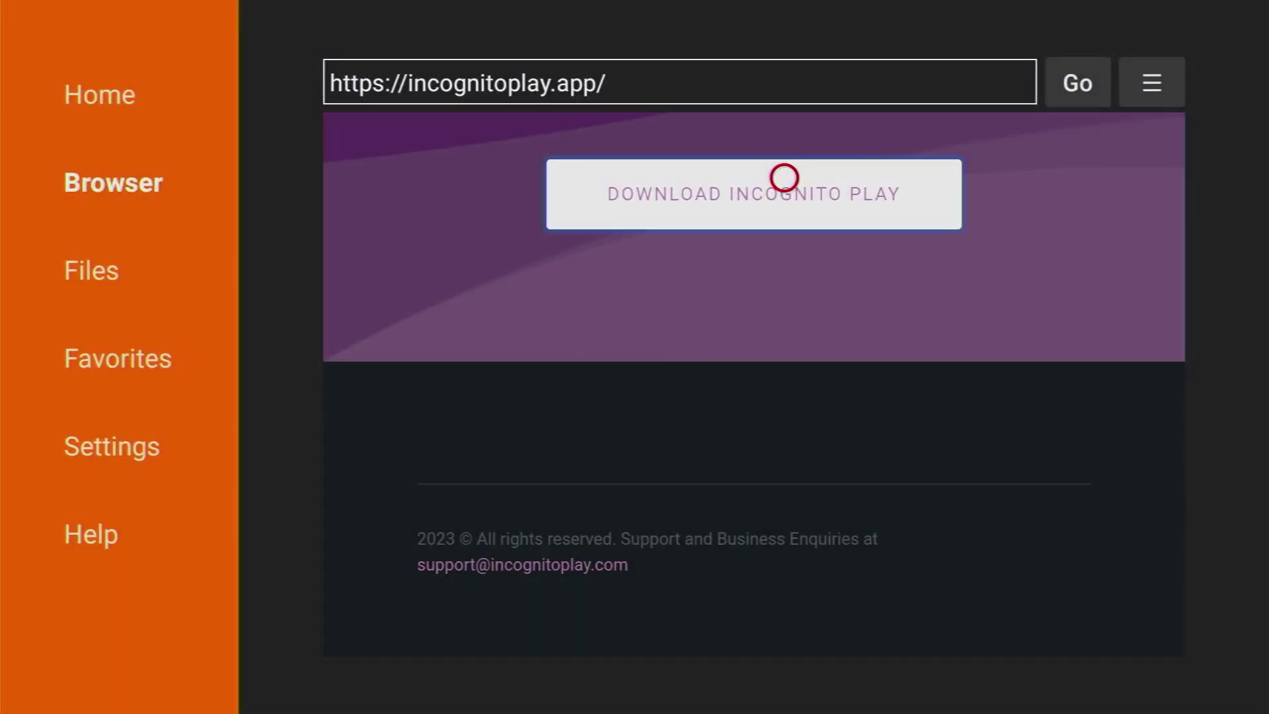